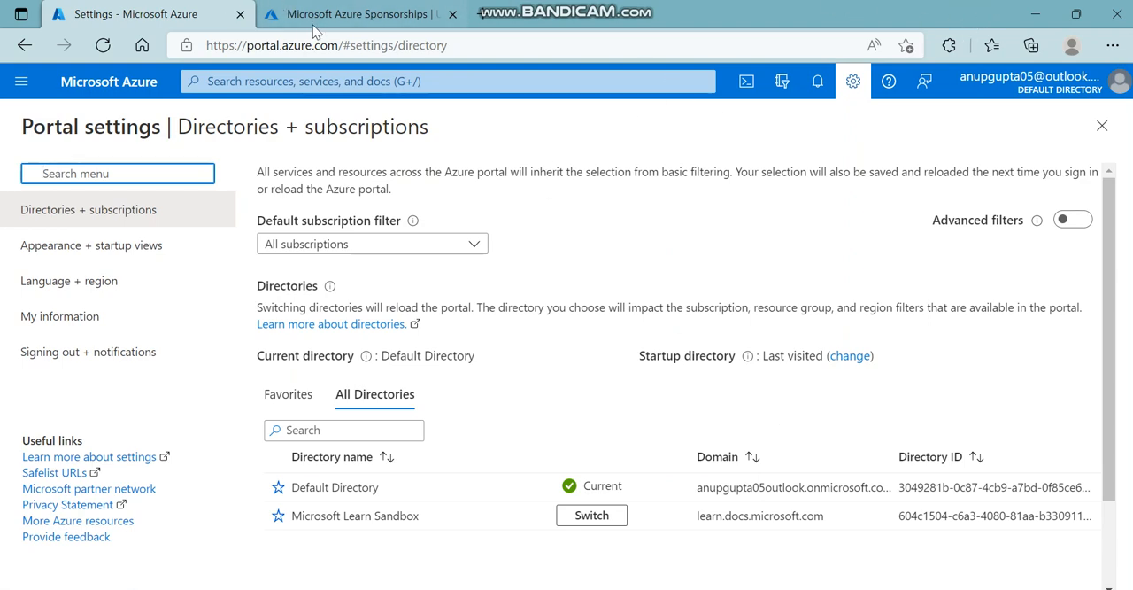
Close the Azure portal settings tab and the Azure Sponsorships usage tab.
{"action": "left_click", "coordinate": [418, 12]}
{"action": "left_click", "coordinate": [240, 16]}
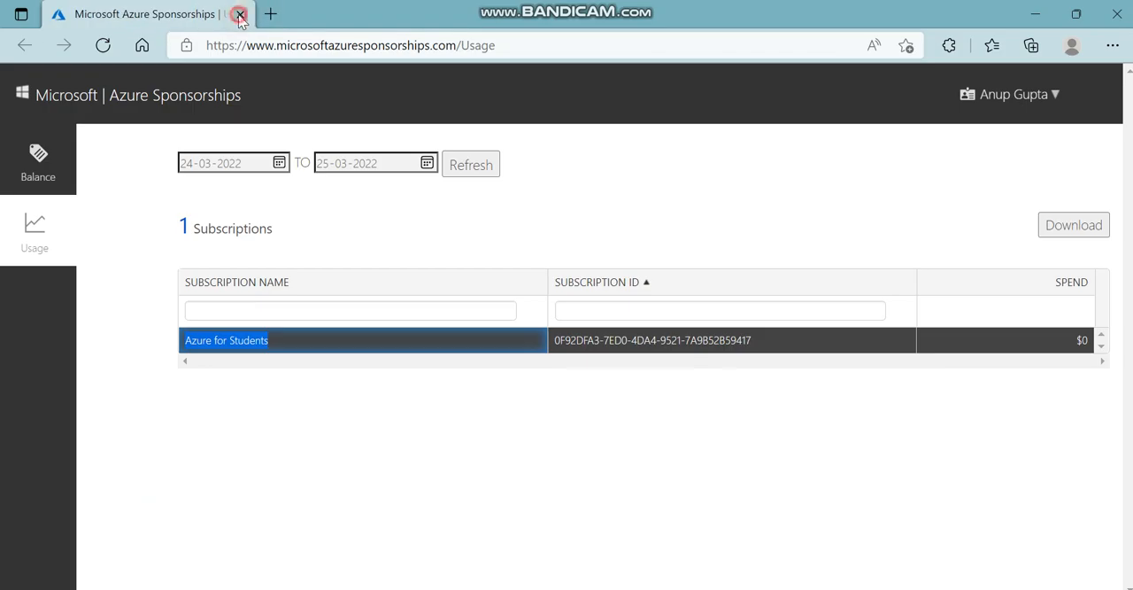
{"action": "left_click", "coordinate": [238, 14]}
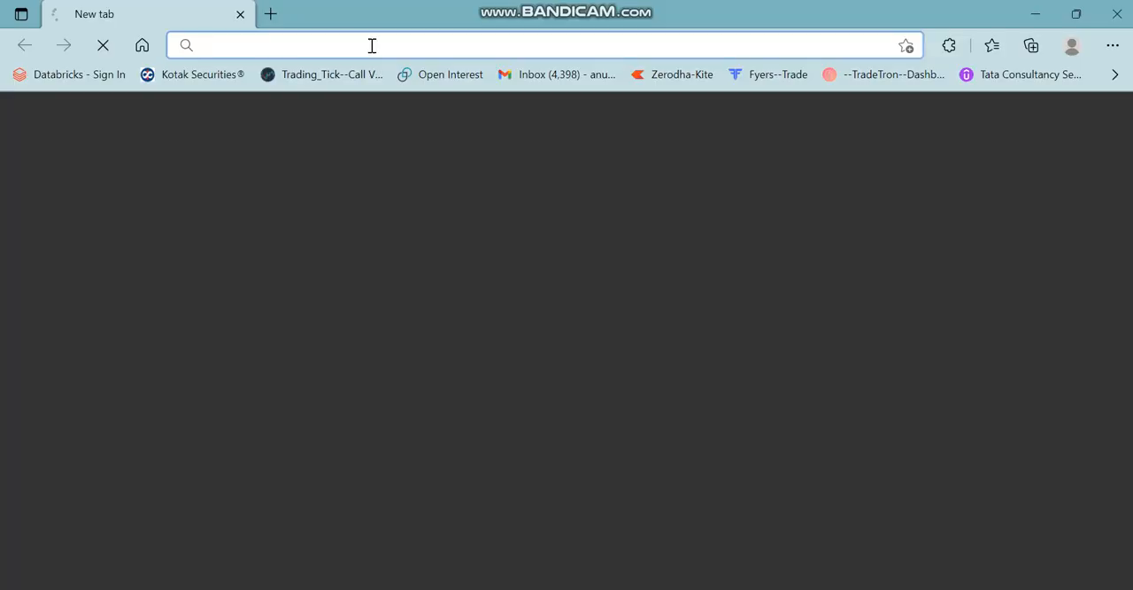
Load the Azure portal home page from portal.azure.com in a new browser window.
{"action": "left_click", "coordinate": [361, 45]}
{"action": "type", "text": "portal.azure.com"}
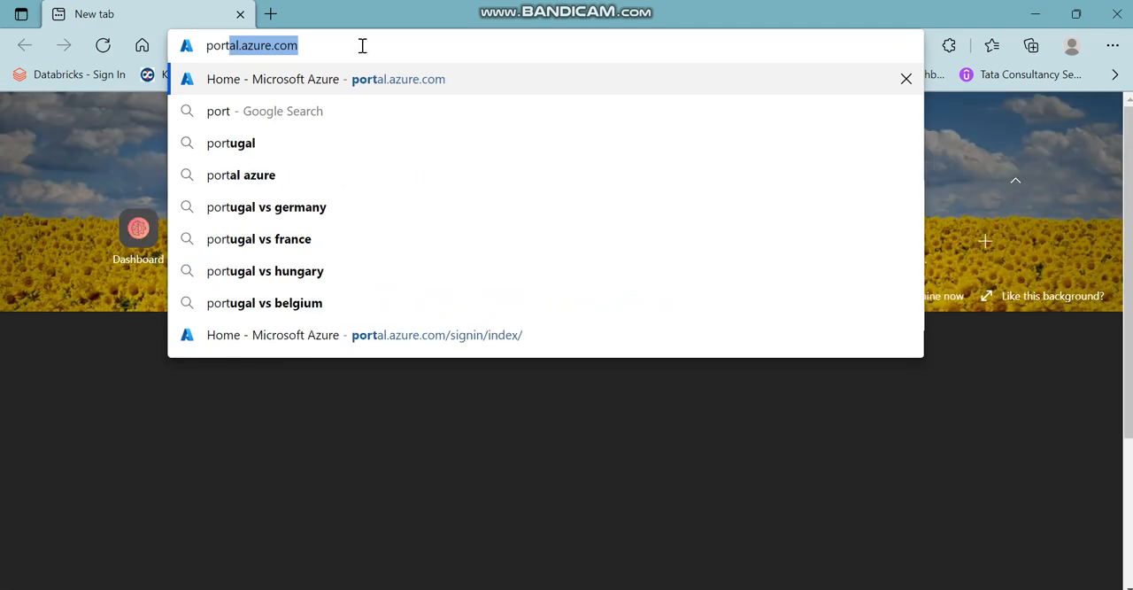
{"action": "key", "text": "Return"}
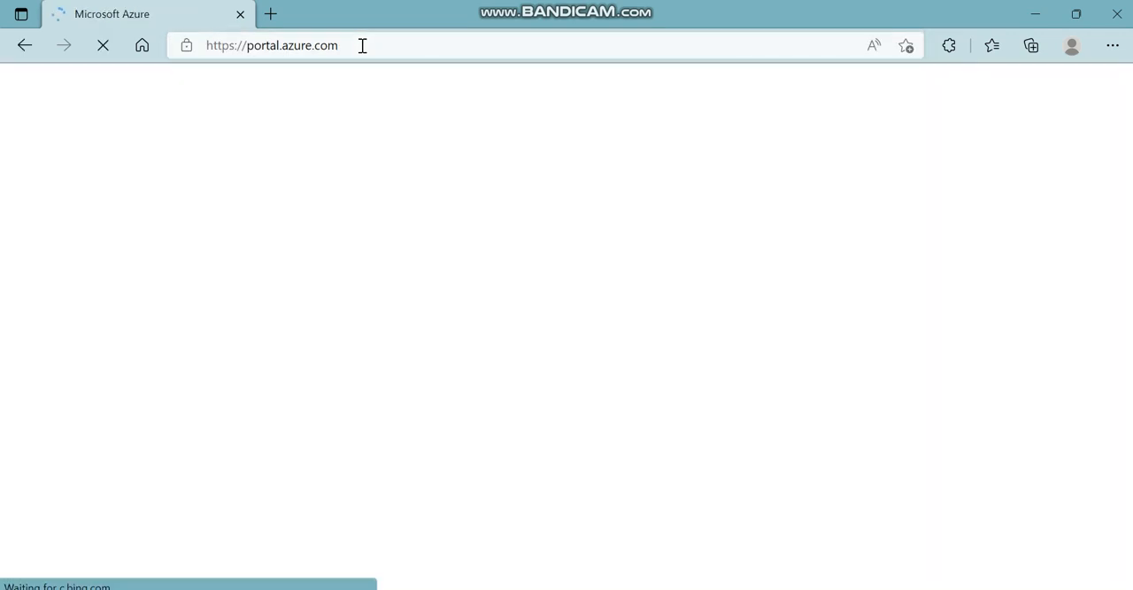
{"action": "left_click", "coordinate": [361, 44]}
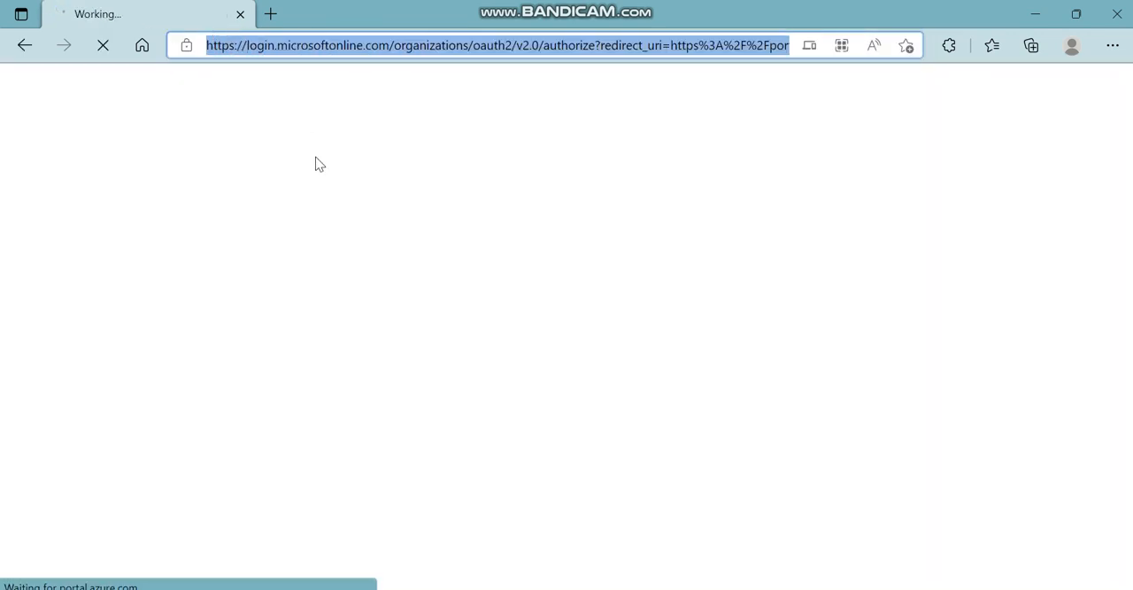
{"action": "left_click", "coordinate": [109, 76]}
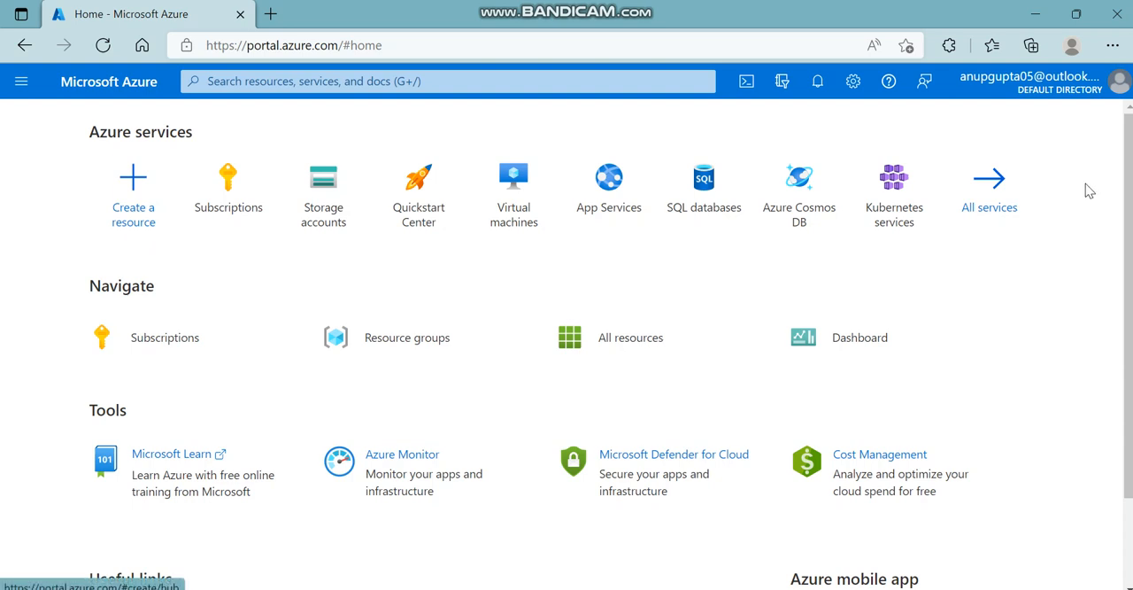
Open the Subscriptions list from the portal home page.
{"action": "scroll", "coordinate": [1130, 183], "scroll_direction": "down", "scroll_amount": 1}
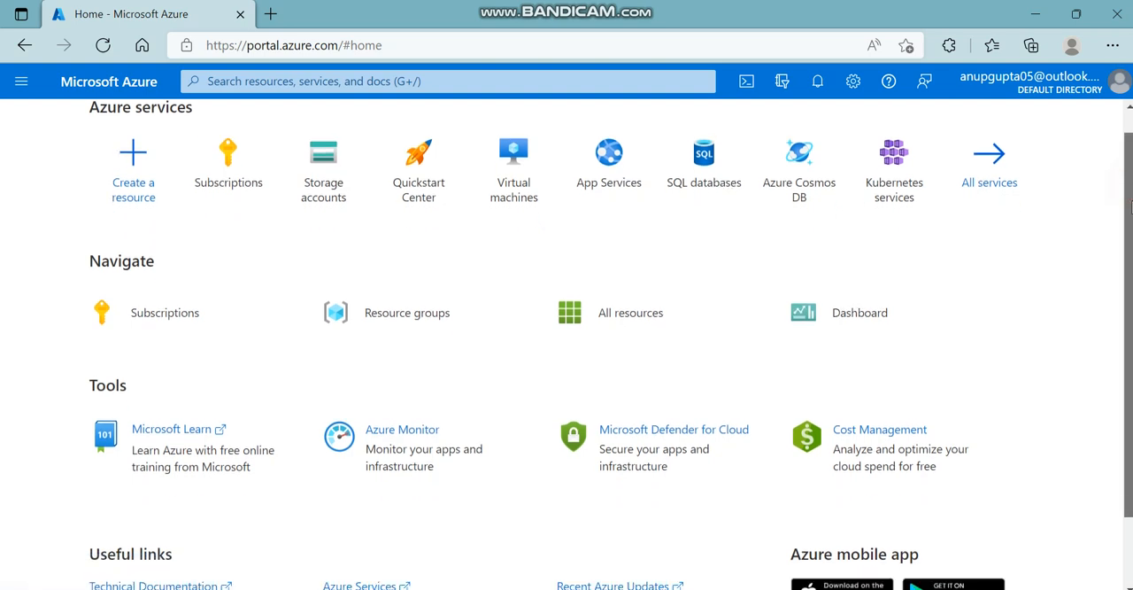
{"action": "scroll", "coordinate": [1130, 183], "scroll_direction": "up", "scroll_amount": 1}
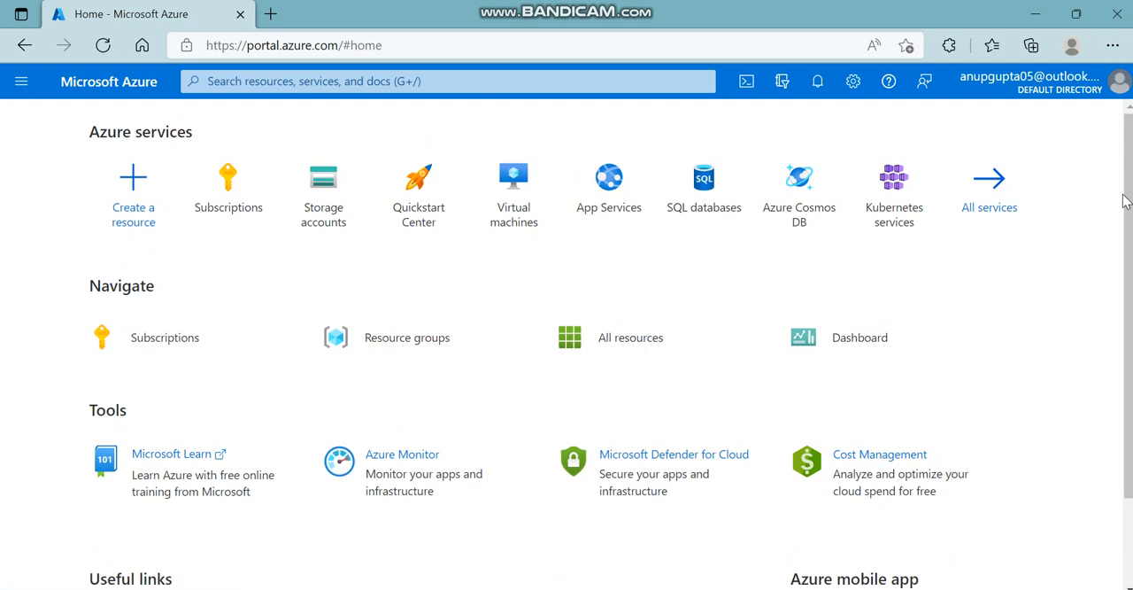
{"action": "left_click", "coordinate": [173, 347]}
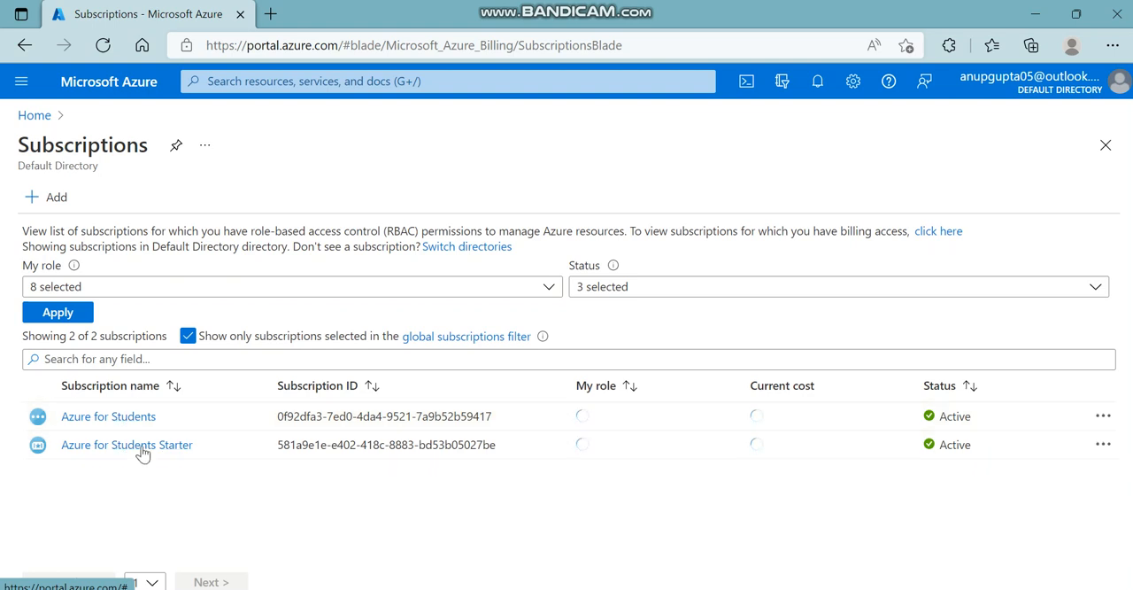
Open the directory switching settings, examine the names and domains of the listed directories, and close the settings.
{"action": "left_click", "coordinate": [453, 248]}
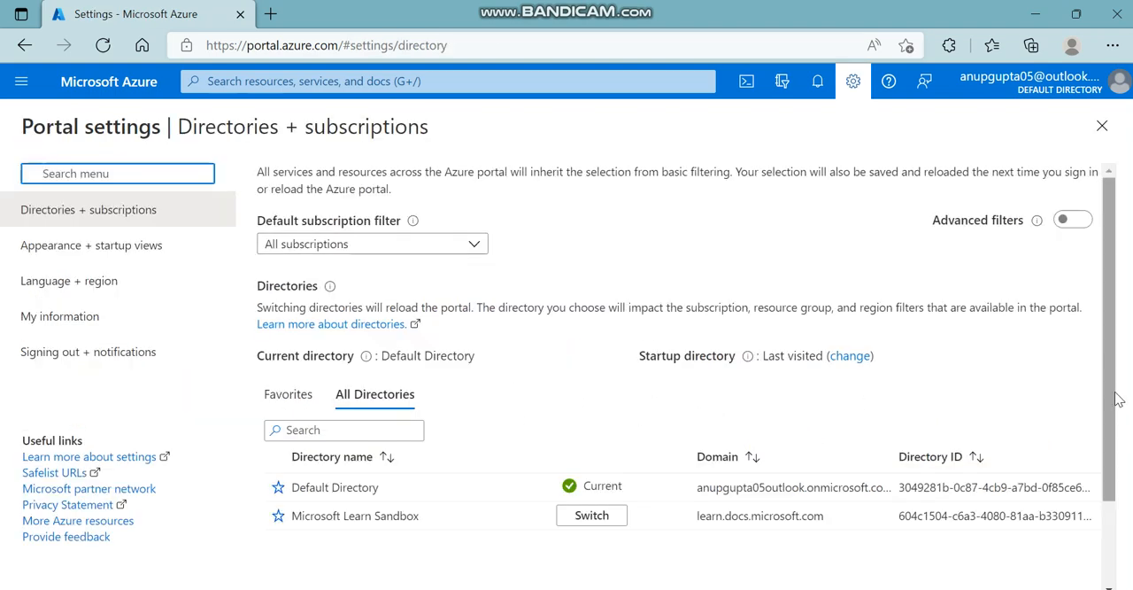
{"action": "left_click_drag", "start_coordinate": [1115, 387], "coordinate": [1106, 417]}
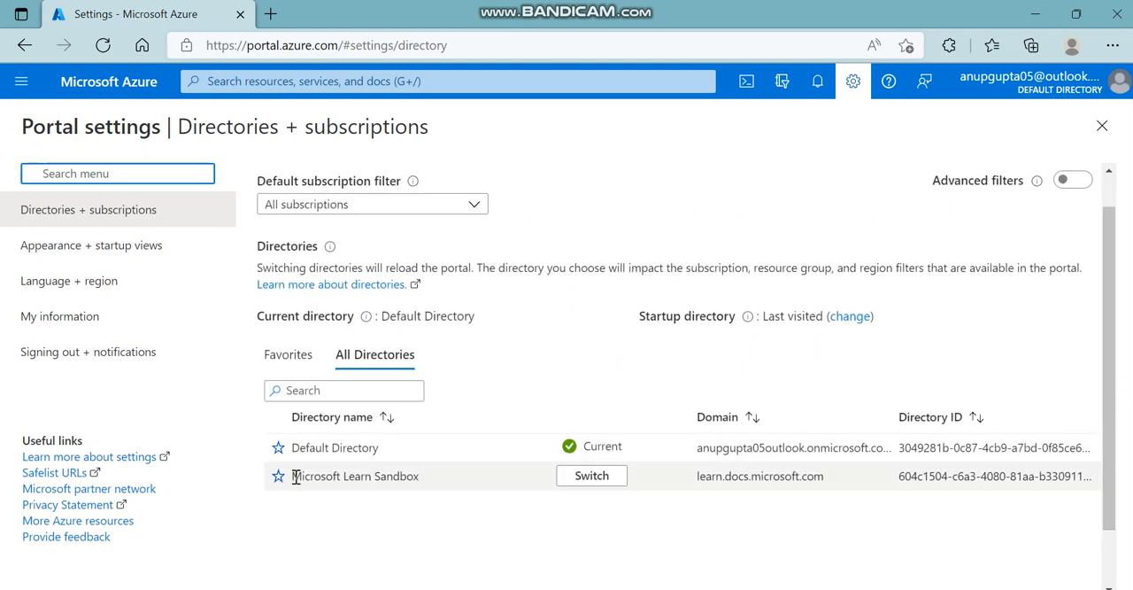
{"action": "left_click_drag", "start_coordinate": [296, 476], "coordinate": [440, 474]}
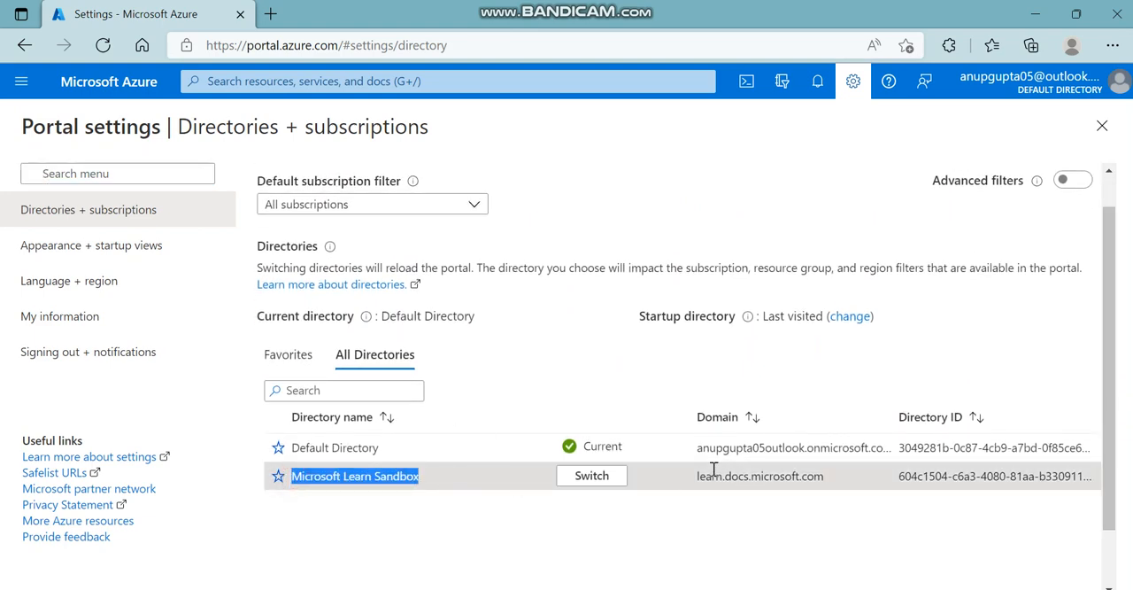
{"action": "left_click_drag", "start_coordinate": [697, 475], "coordinate": [858, 480]}
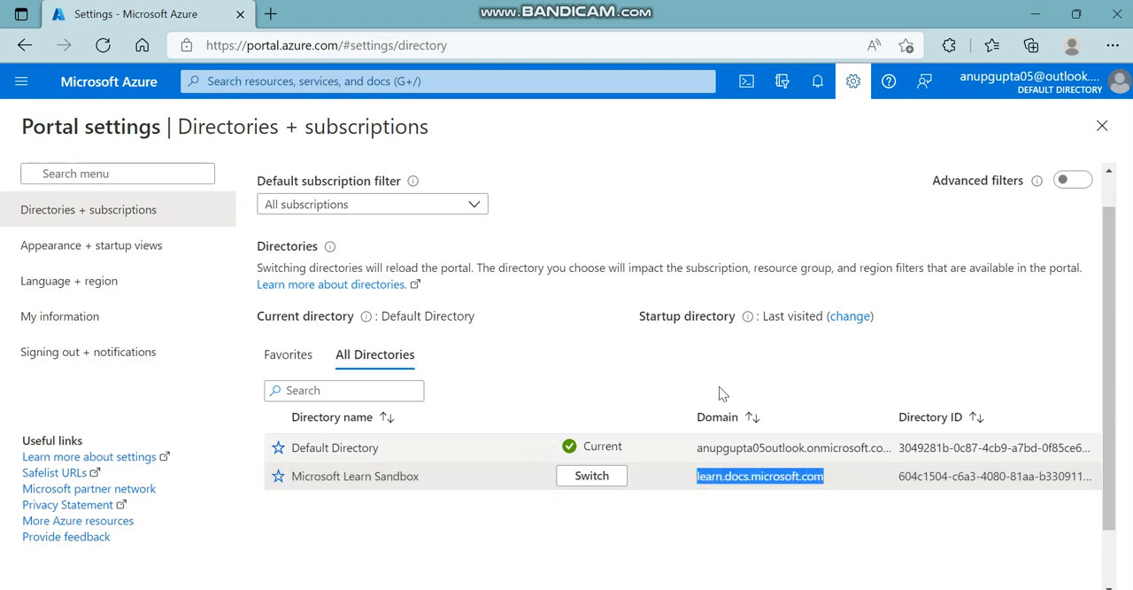
{"action": "left_click_drag", "start_coordinate": [697, 447], "coordinate": [906, 451]}
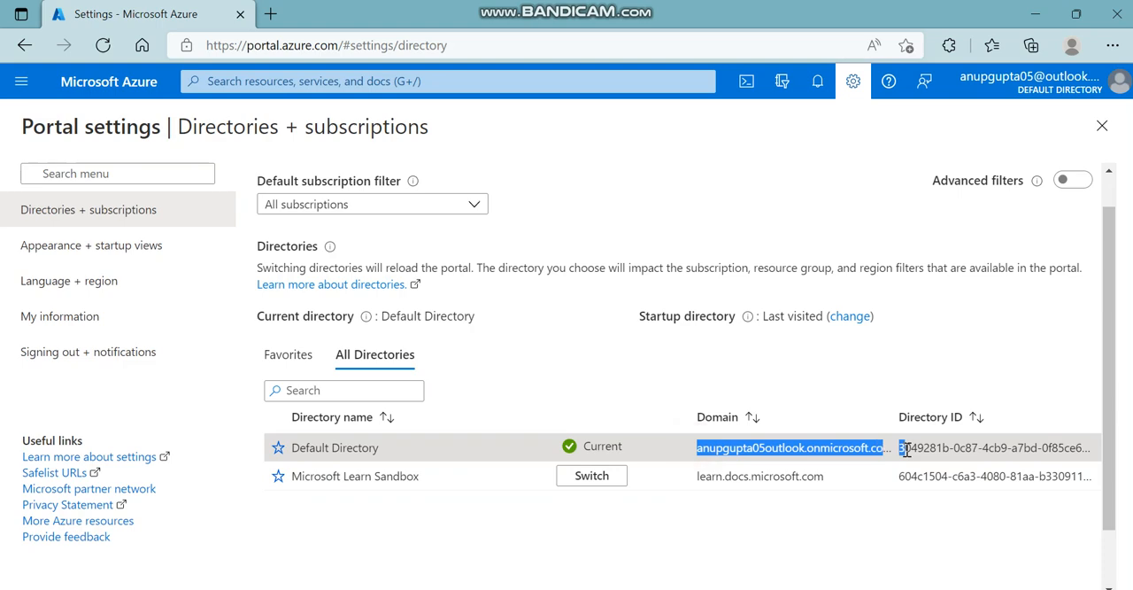
{"action": "left_click", "coordinate": [850, 399]}
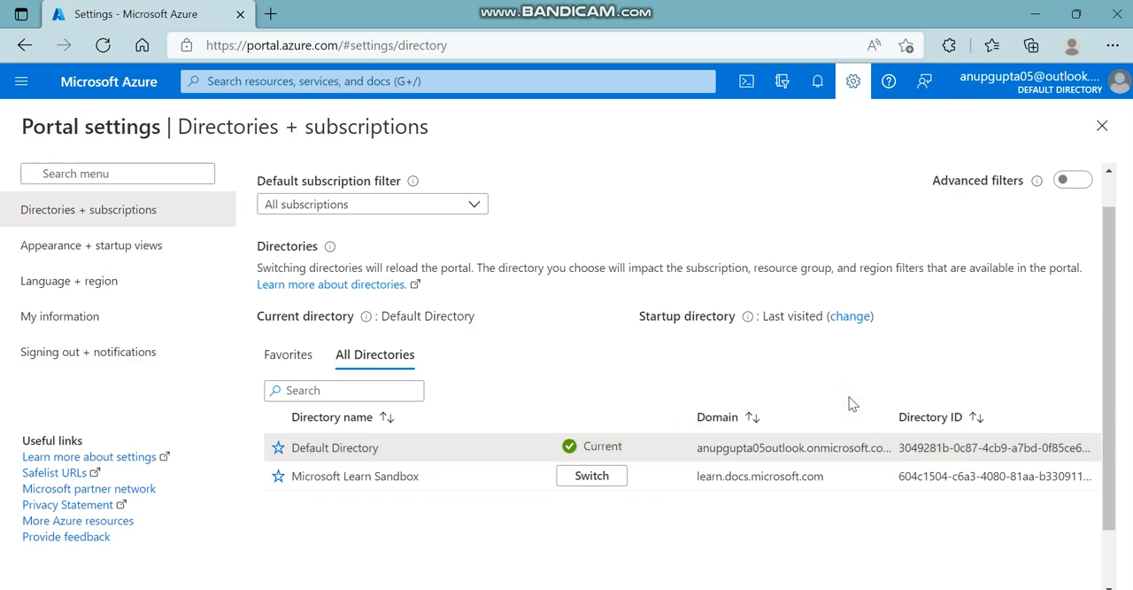
{"action": "left_click", "coordinate": [1103, 126]}
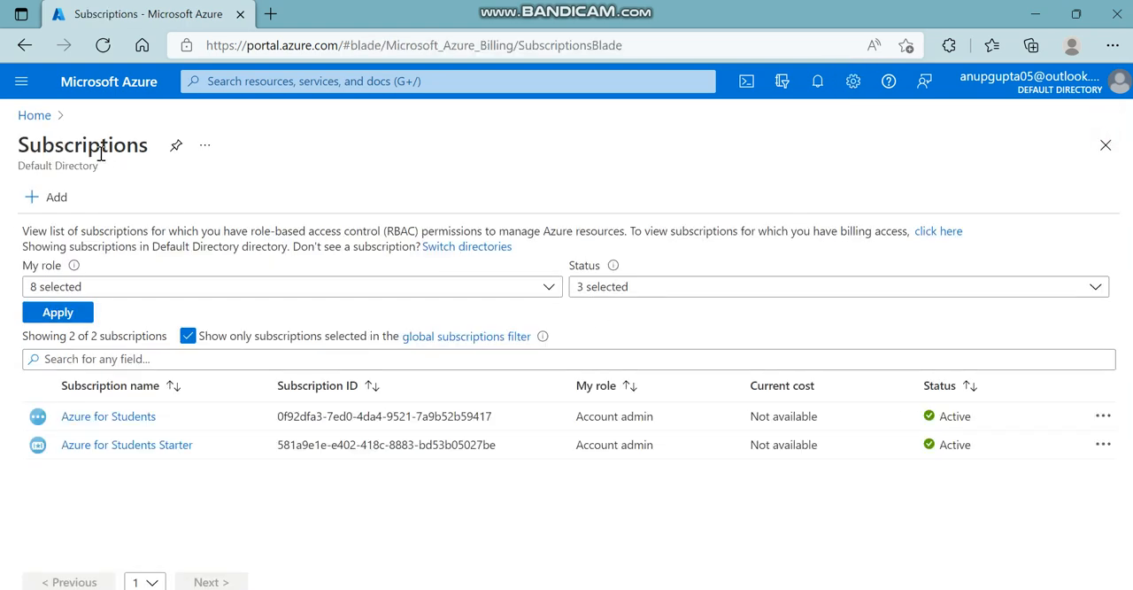
Return to the portal home page and open the Resource groups list.
{"action": "left_click", "coordinate": [35, 116]}
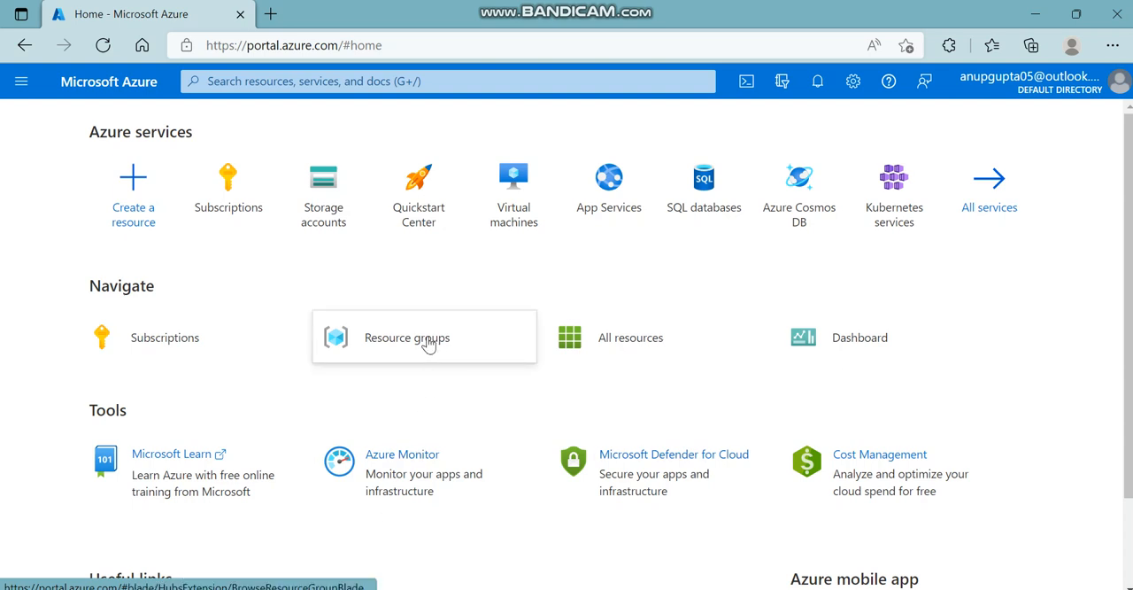
{"action": "mouse_move", "coordinate": [429, 344]}
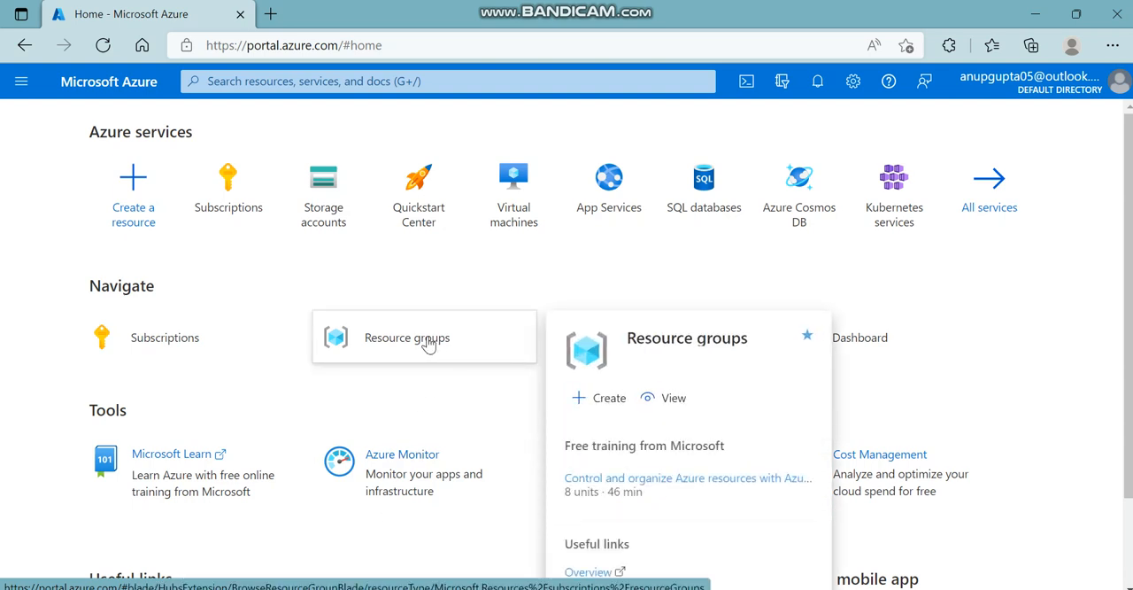
{"action": "left_click", "coordinate": [374, 381]}
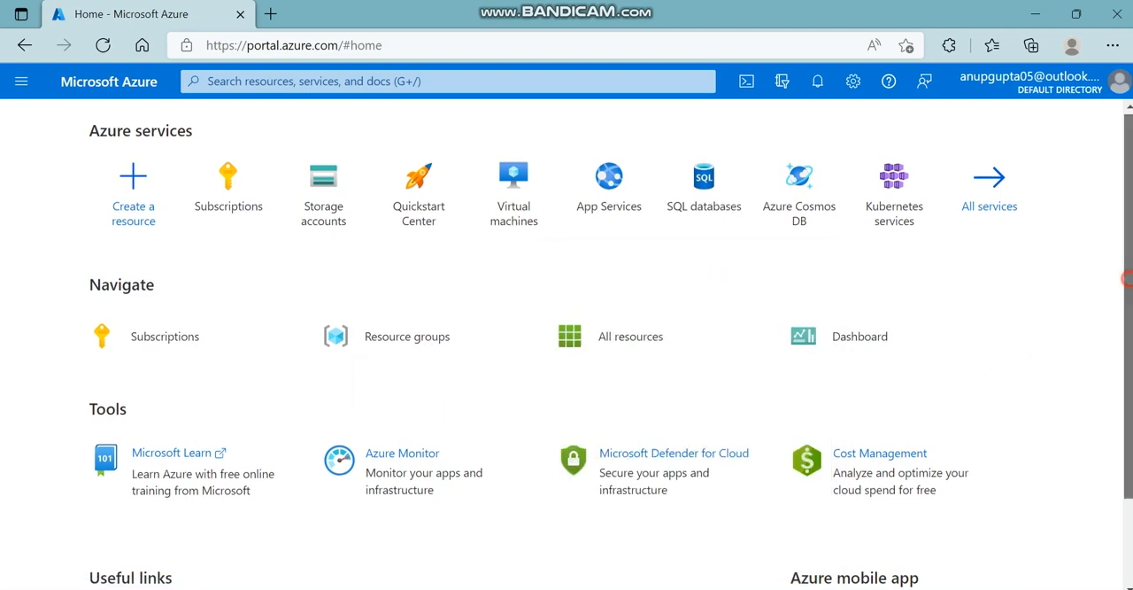
{"action": "scroll", "coordinate": [1121, 301], "scroll_direction": "down", "scroll_amount": 1}
{"action": "scroll", "coordinate": [1120, 301], "scroll_direction": "up", "scroll_amount": 1}
{"action": "left_click", "coordinate": [422, 335]}
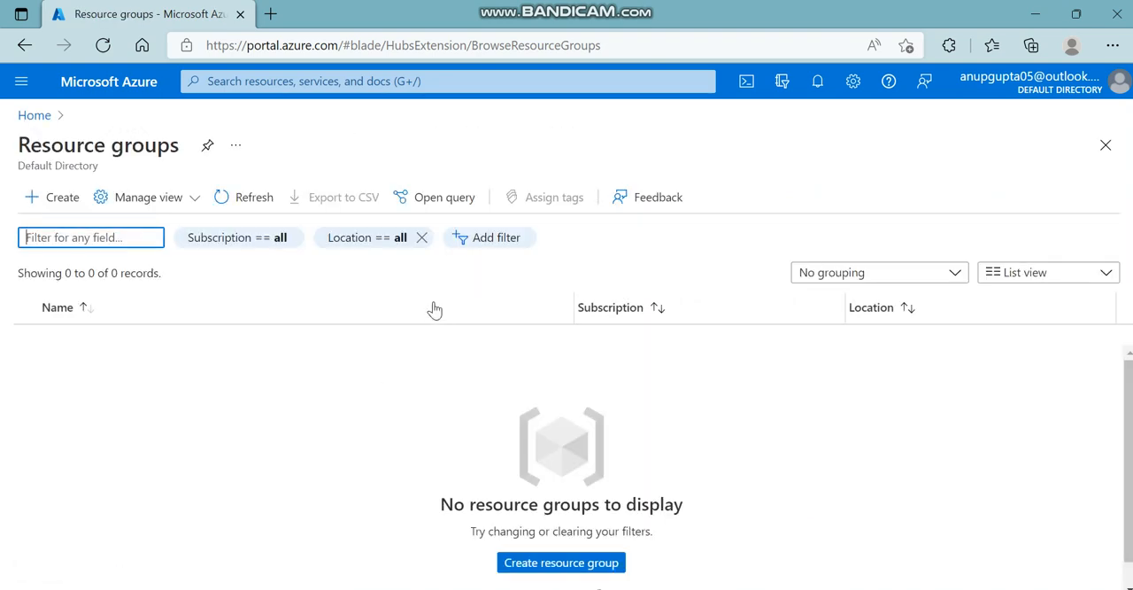
Apply the Subscription filter for all subscriptions and open the form for creating a resource group.
{"action": "left_click", "coordinate": [270, 239]}
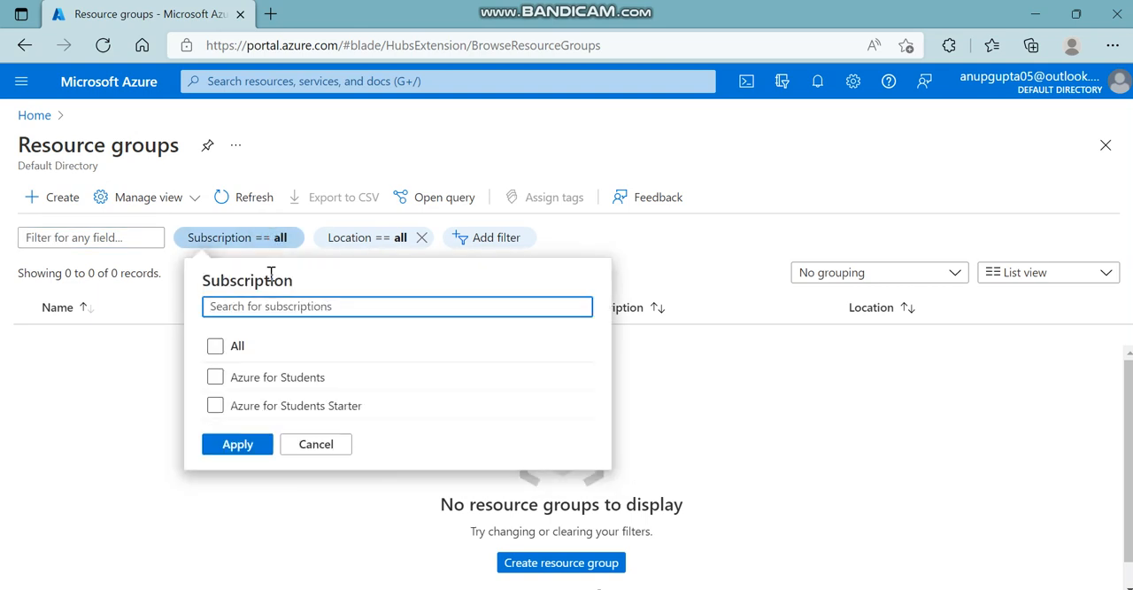
{"action": "left_click", "coordinate": [217, 379]}
{"action": "left_click", "coordinate": [215, 346]}
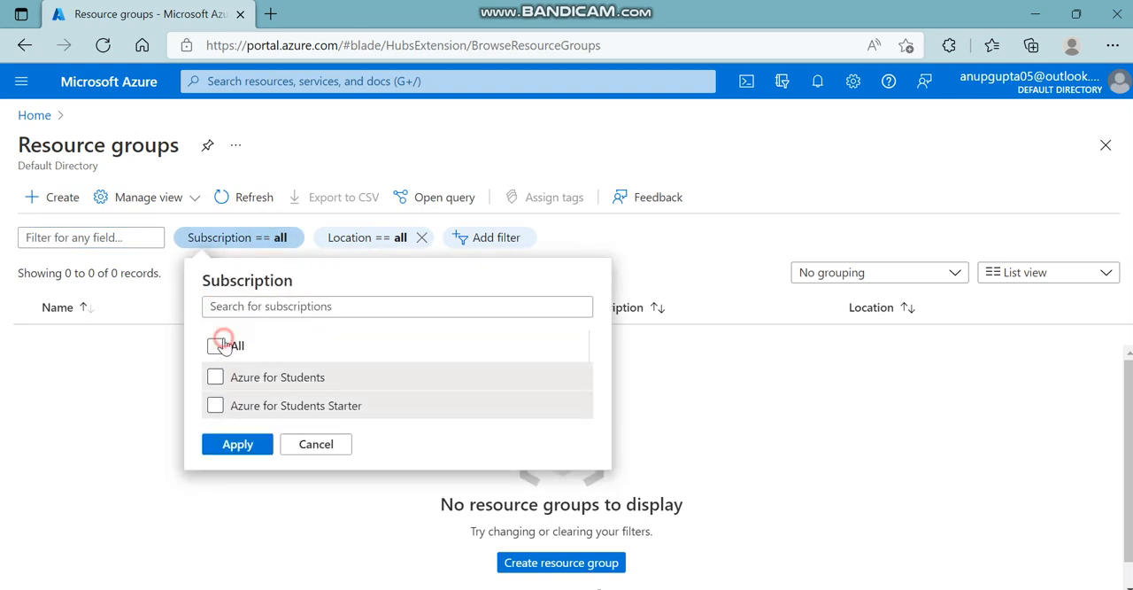
{"action": "left_click", "coordinate": [241, 445]}
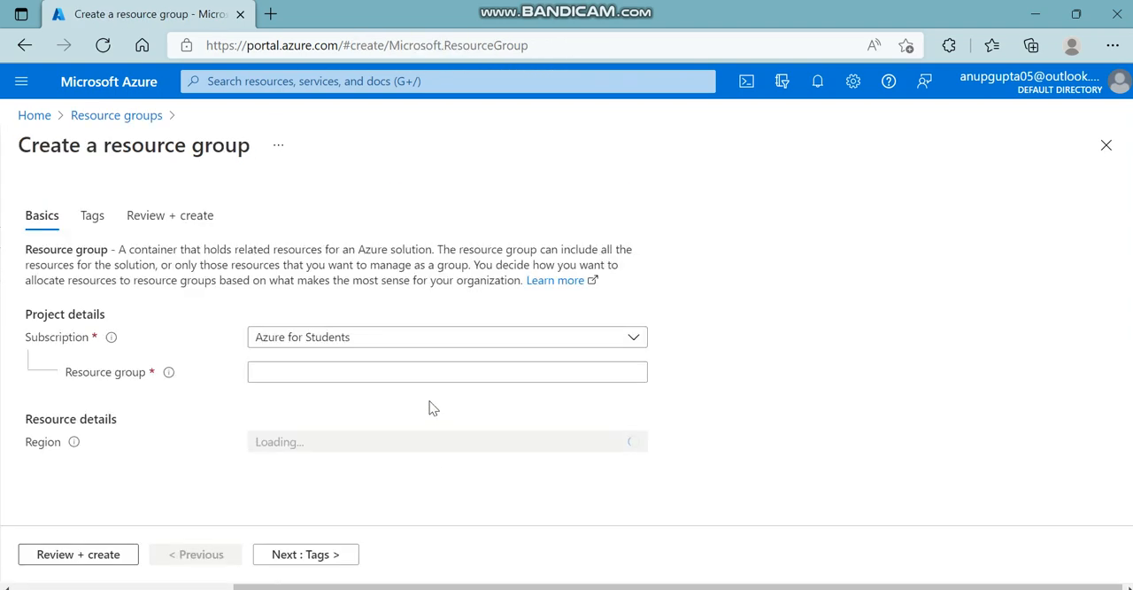
Read the explanation of the resource group field and name the new resource group Axtzitanup.
{"action": "left_click", "coordinate": [373, 369]}
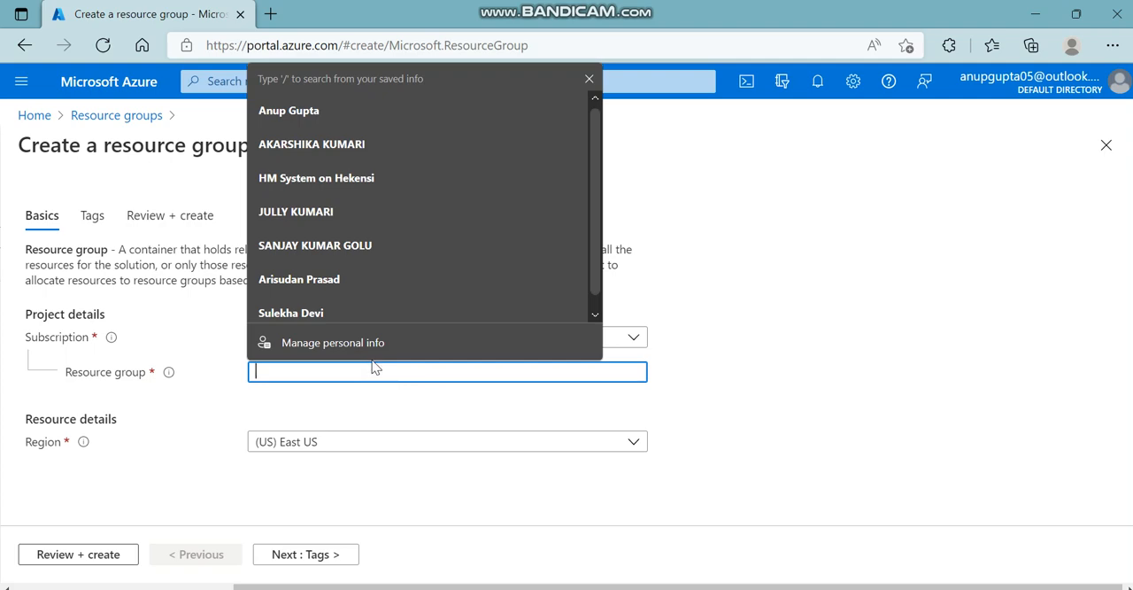
{"action": "left_click", "coordinate": [357, 368]}
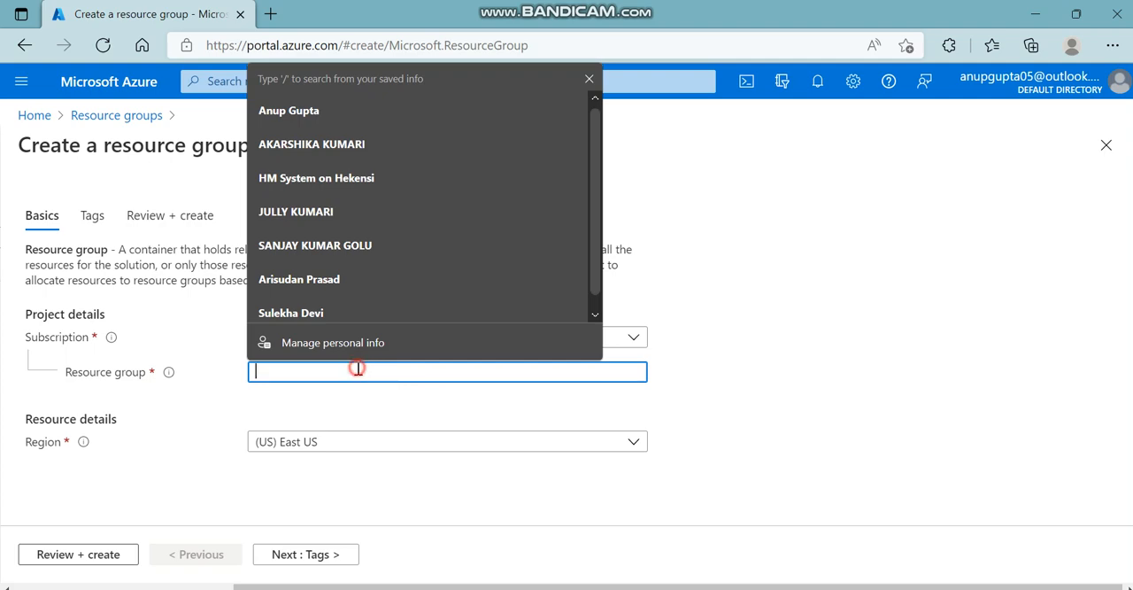
{"action": "left_click", "coordinate": [169, 375]}
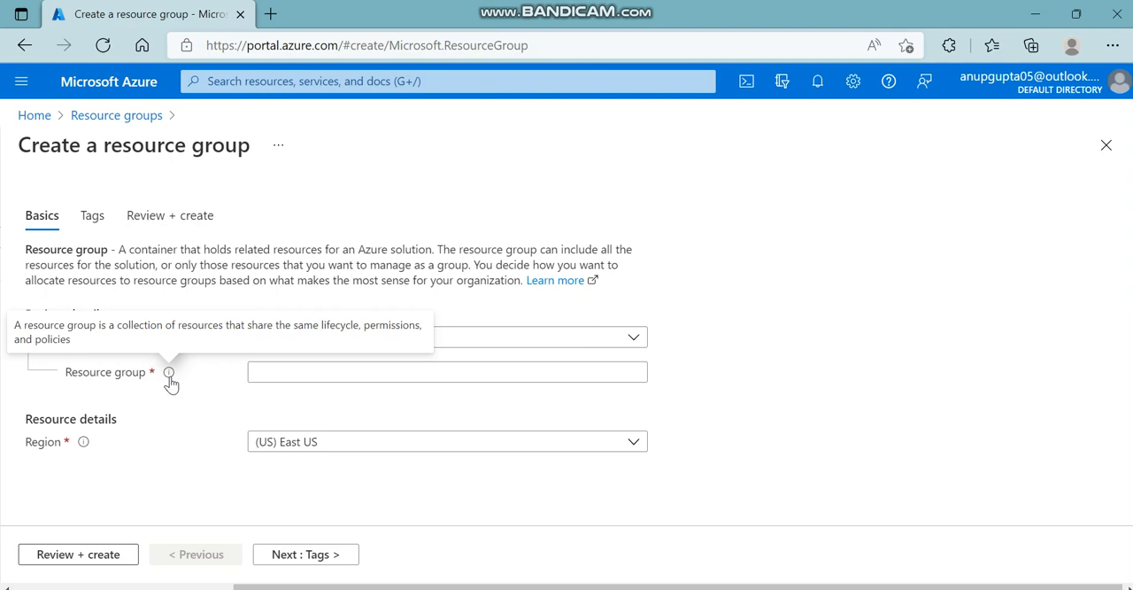
{"action": "left_click", "coordinate": [283, 375]}
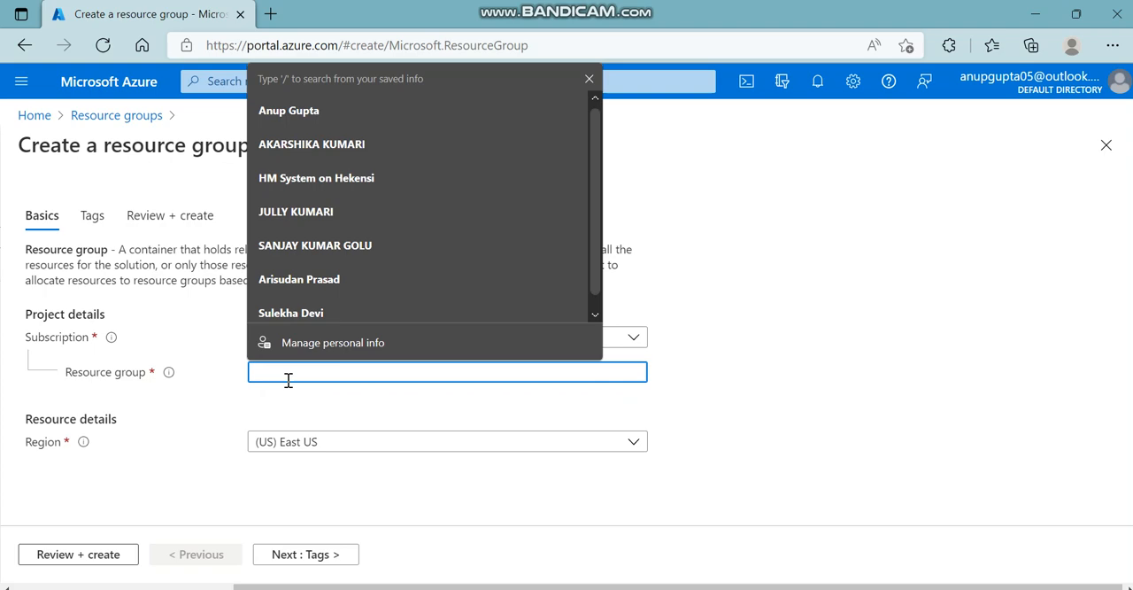
{"action": "type", "text": "Axtzi"}
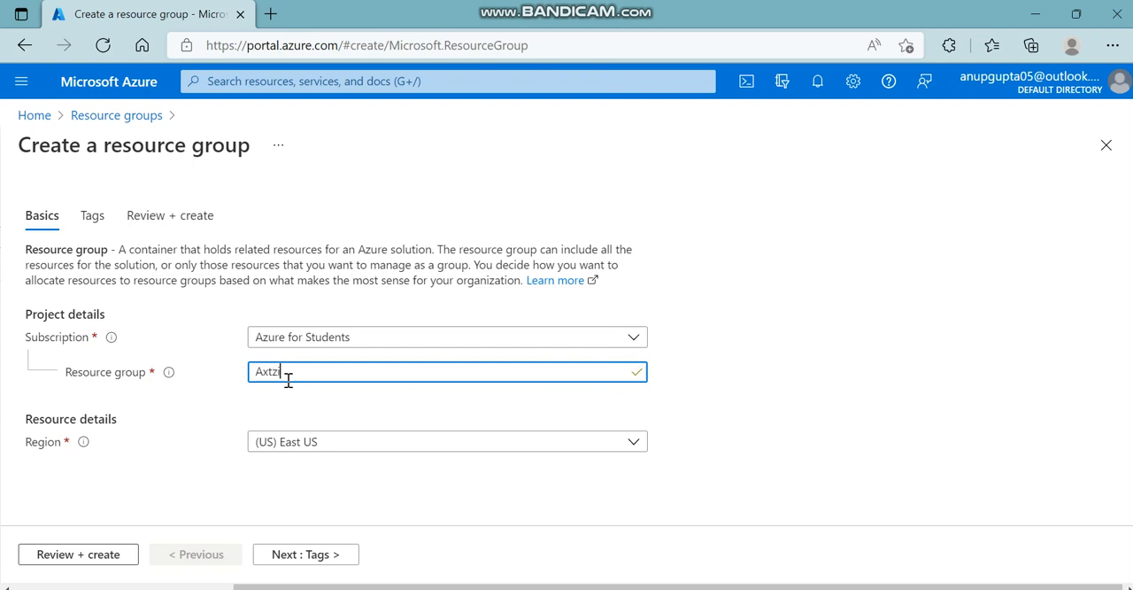
{"action": "type", "text": "nup"}
Browse the available regions and set the resource group's region to (Asia Pacific) West India.
{"action": "left_click_drag", "start_coordinate": [25, 420], "coordinate": [97, 440]}
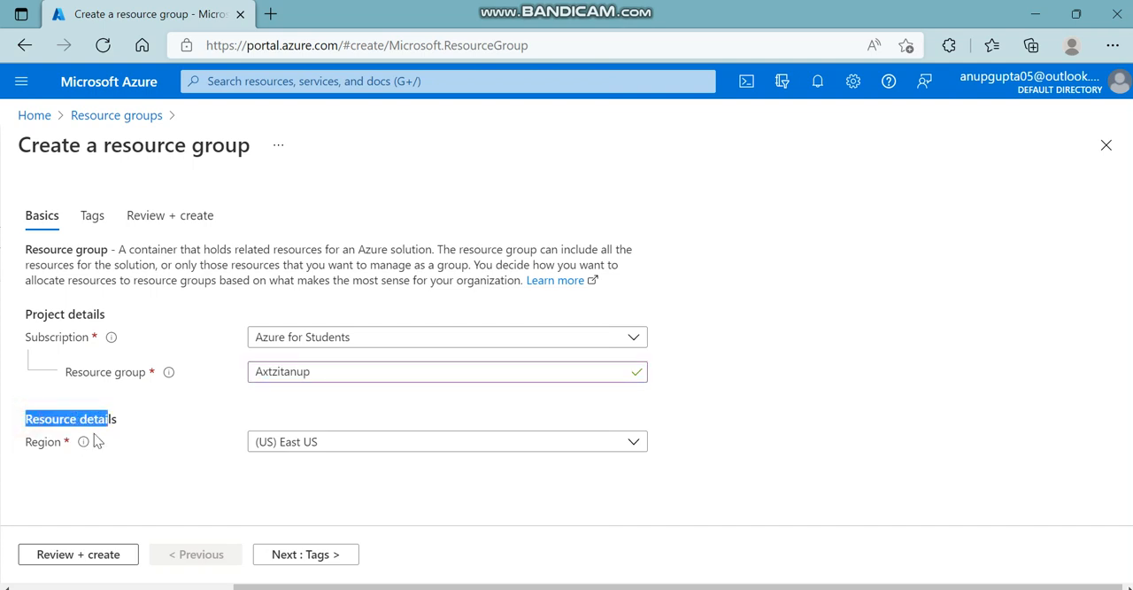
{"action": "left_click", "coordinate": [635, 443]}
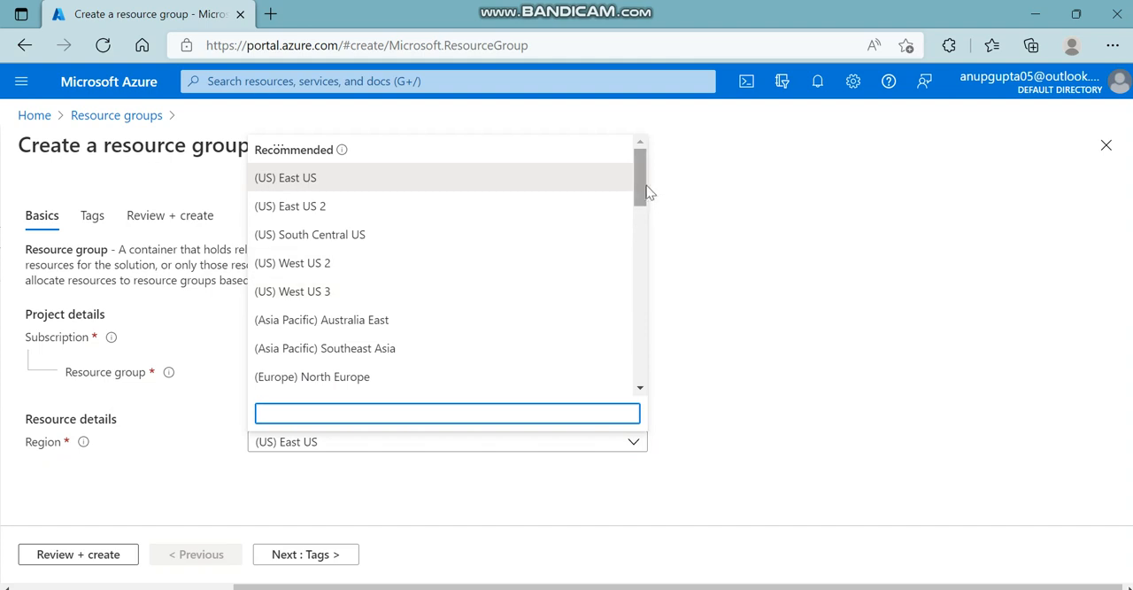
{"action": "scroll", "coordinate": [646, 188], "scroll_direction": "down", "scroll_amount": 1}
{"action": "scroll", "coordinate": [646, 185], "scroll_direction": "up", "scroll_amount": 1}
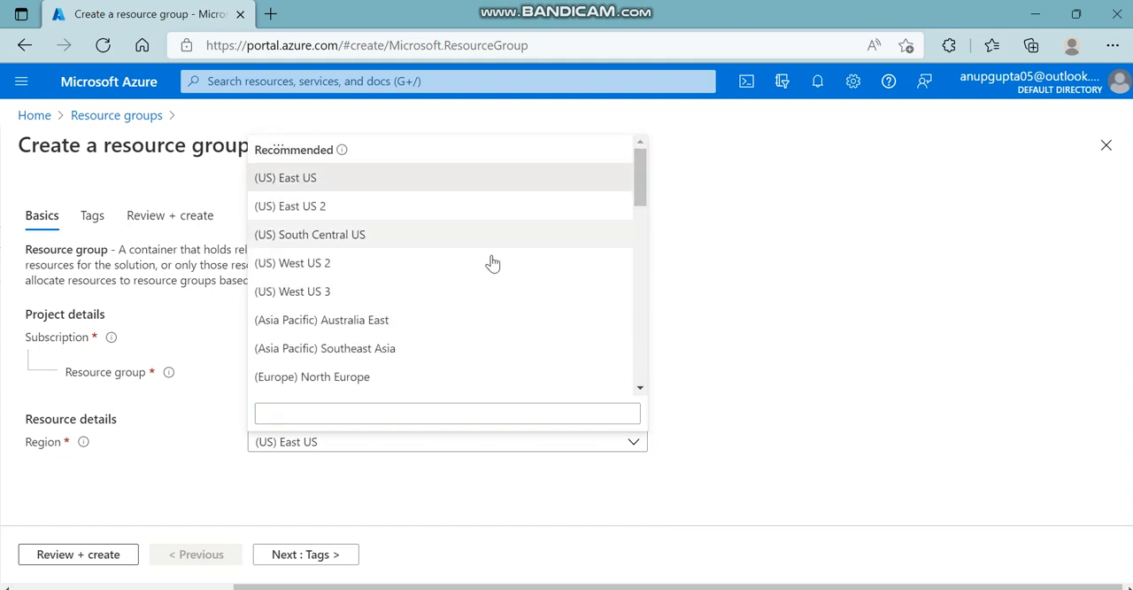
{"action": "left_click_drag", "start_coordinate": [636, 173], "coordinate": [655, 245]}
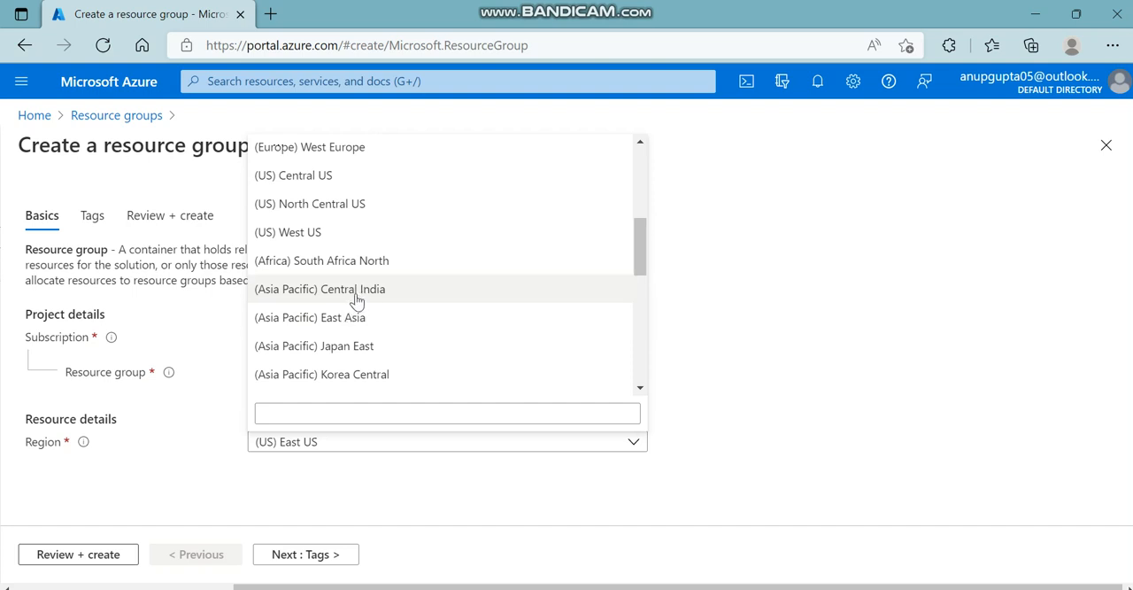
{"action": "scroll", "coordinate": [358, 305], "scroll_direction": "down", "scroll_amount": 1}
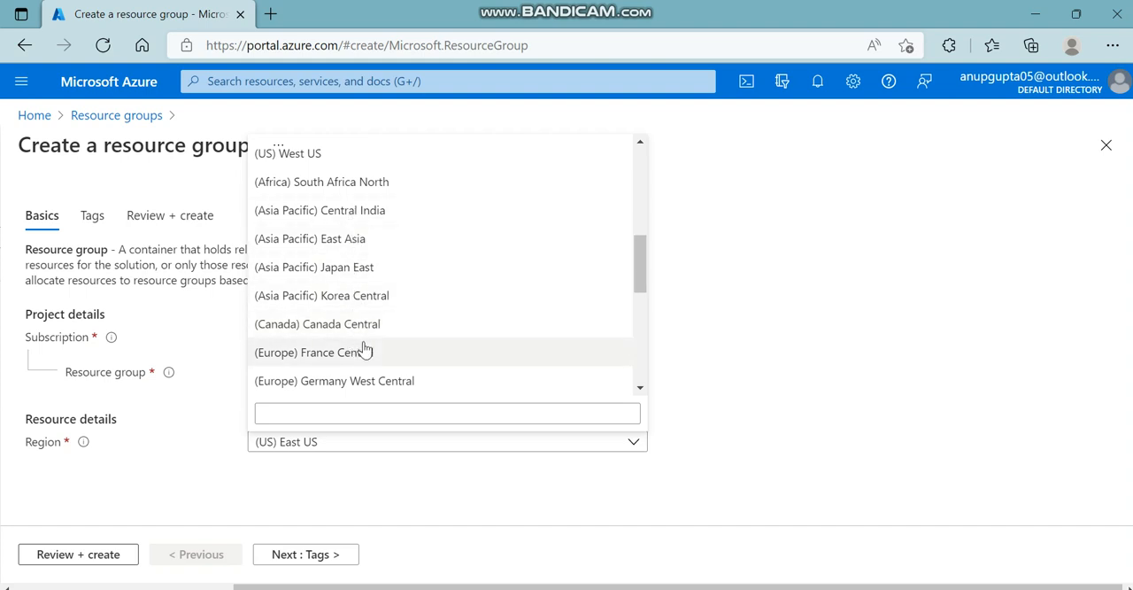
{"action": "scroll", "coordinate": [365, 351], "scroll_direction": "up", "scroll_amount": 1}
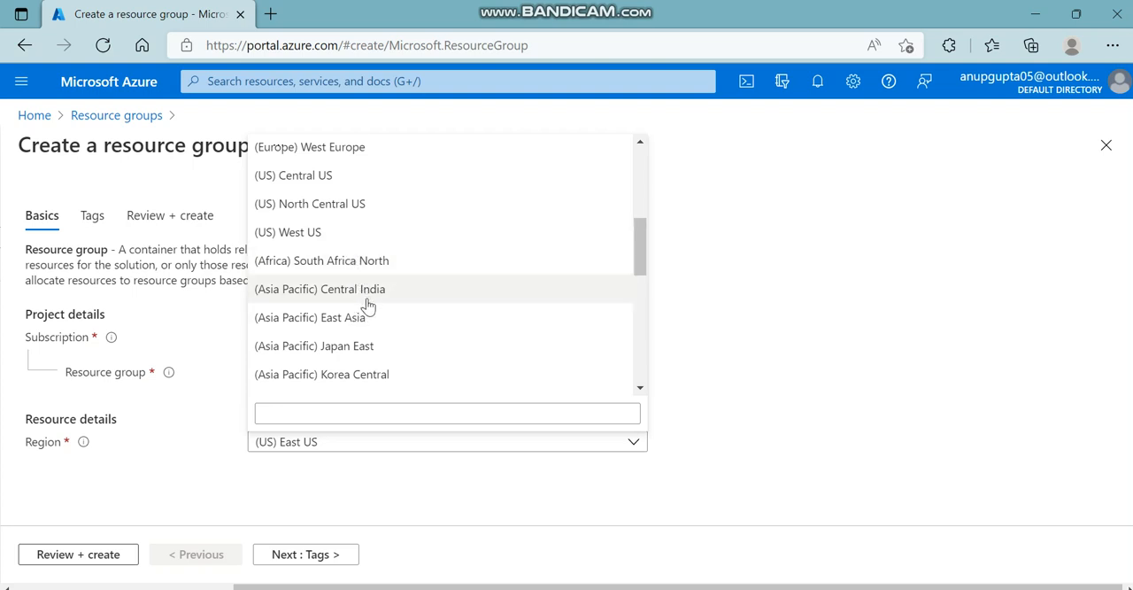
{"action": "left_click", "coordinate": [642, 387]}
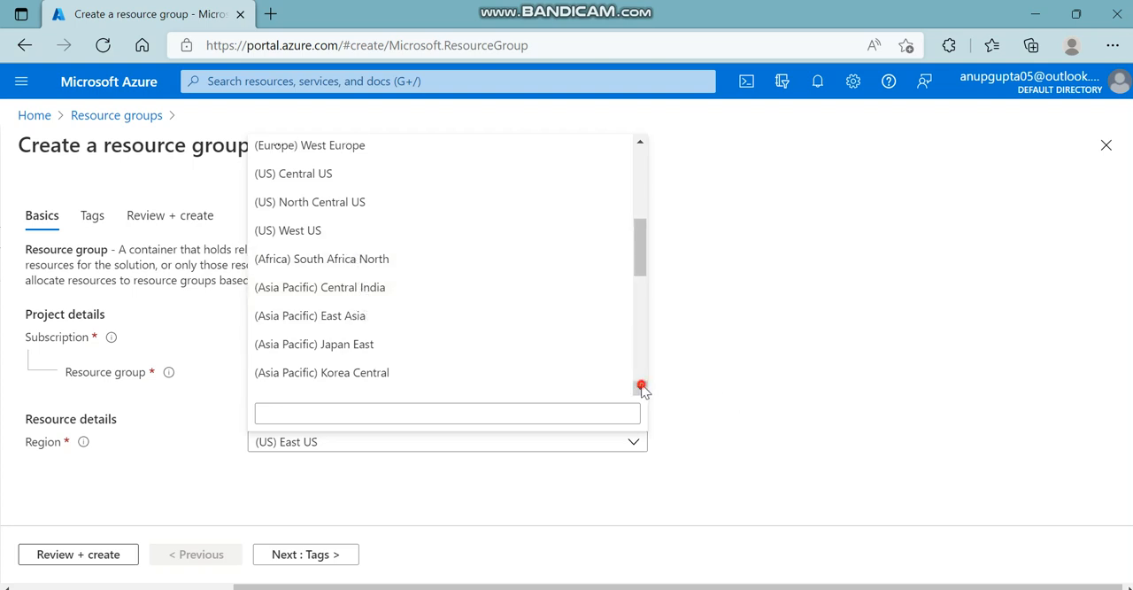
{"action": "left_click_drag", "start_coordinate": [642, 387], "coordinate": [642, 387]}
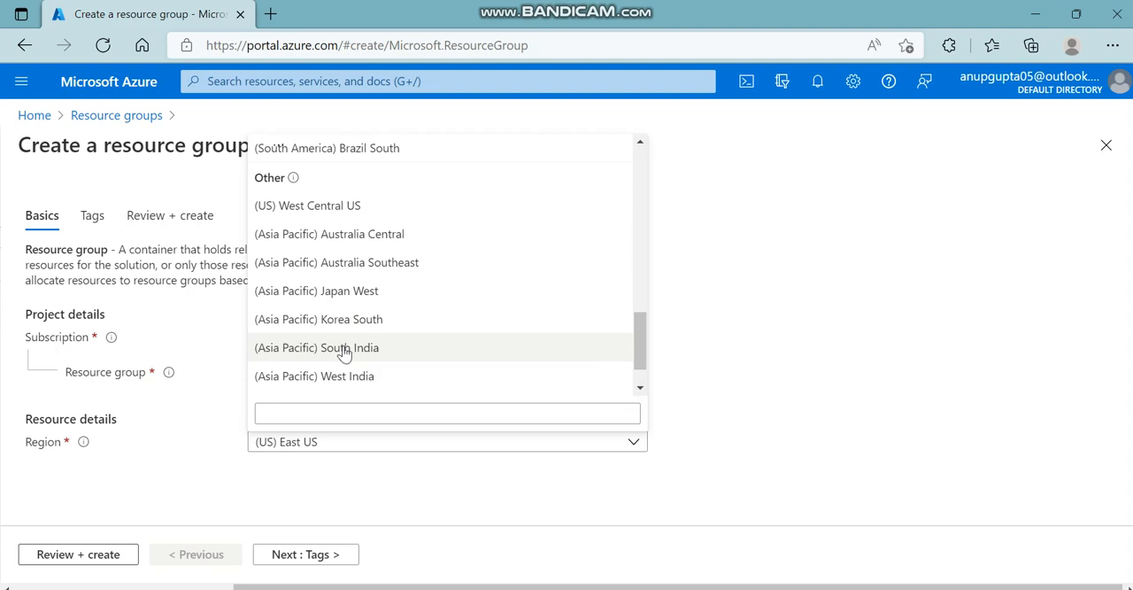
{"action": "left_click", "coordinate": [349, 376]}
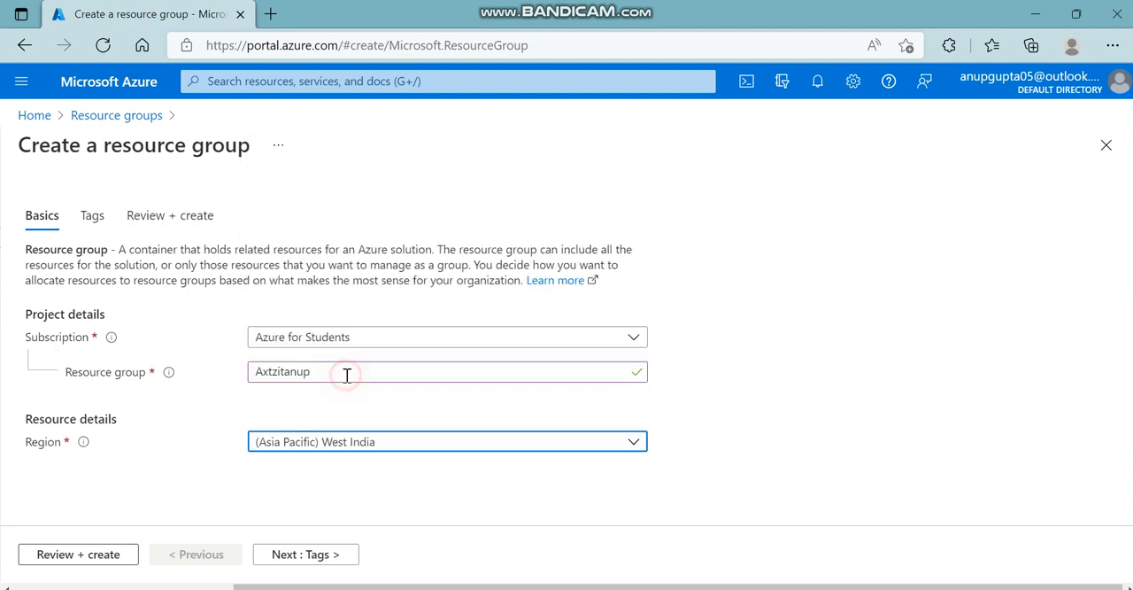
{"action": "left_click", "coordinate": [304, 407]}
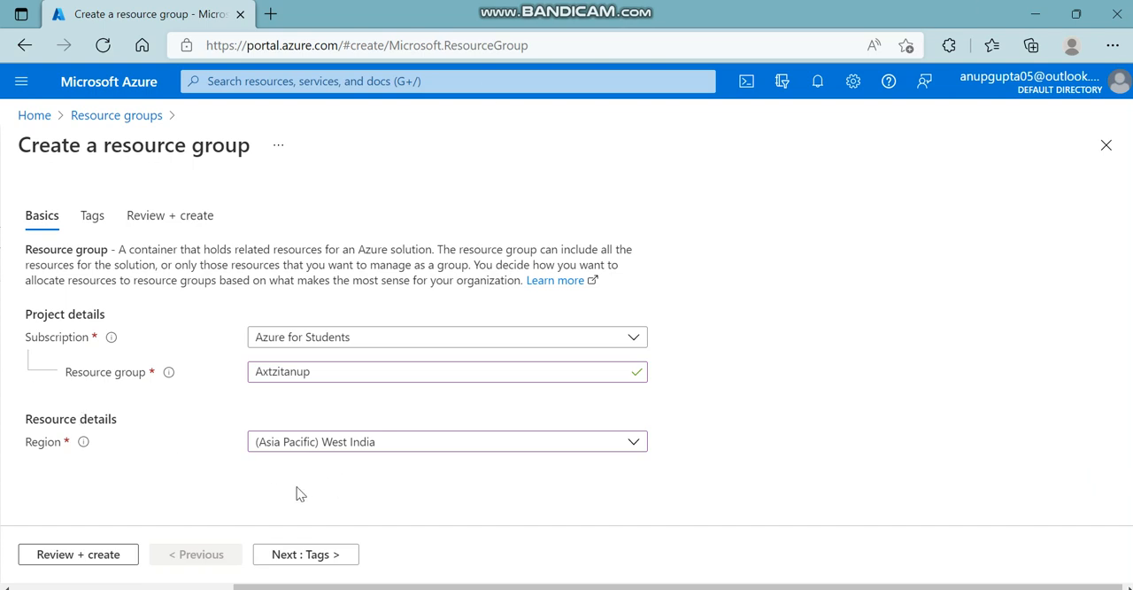
Leave the tags empty, review the resource group's settings and validation, create the group, and dismiss the notification.
{"action": "left_click", "coordinate": [308, 558]}
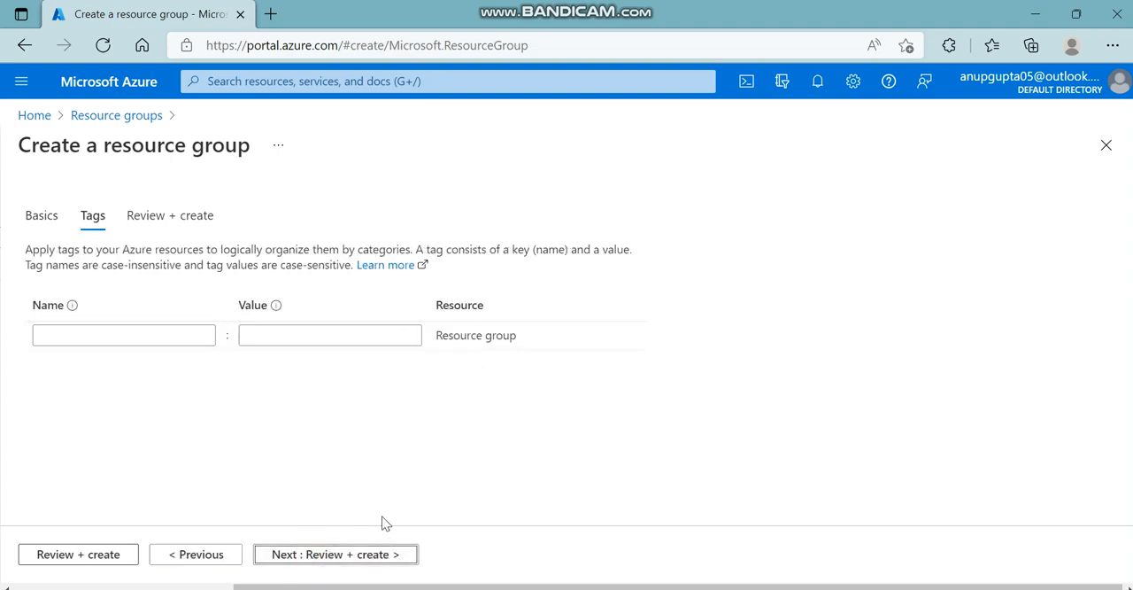
{"action": "left_click", "coordinate": [350, 554]}
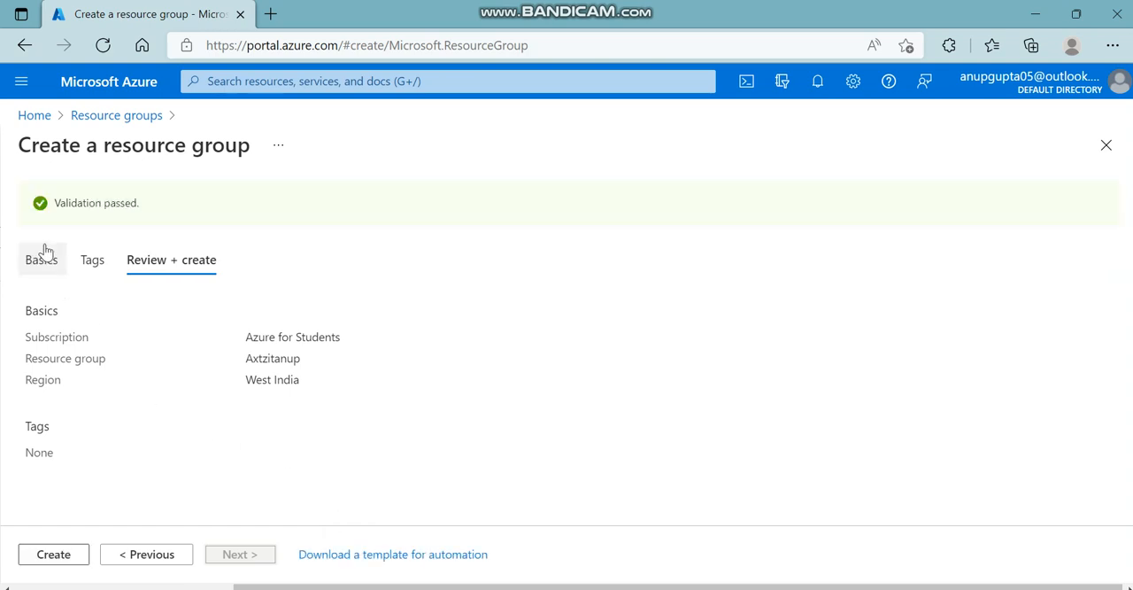
{"action": "left_click_drag", "start_coordinate": [37, 202], "coordinate": [197, 200]}
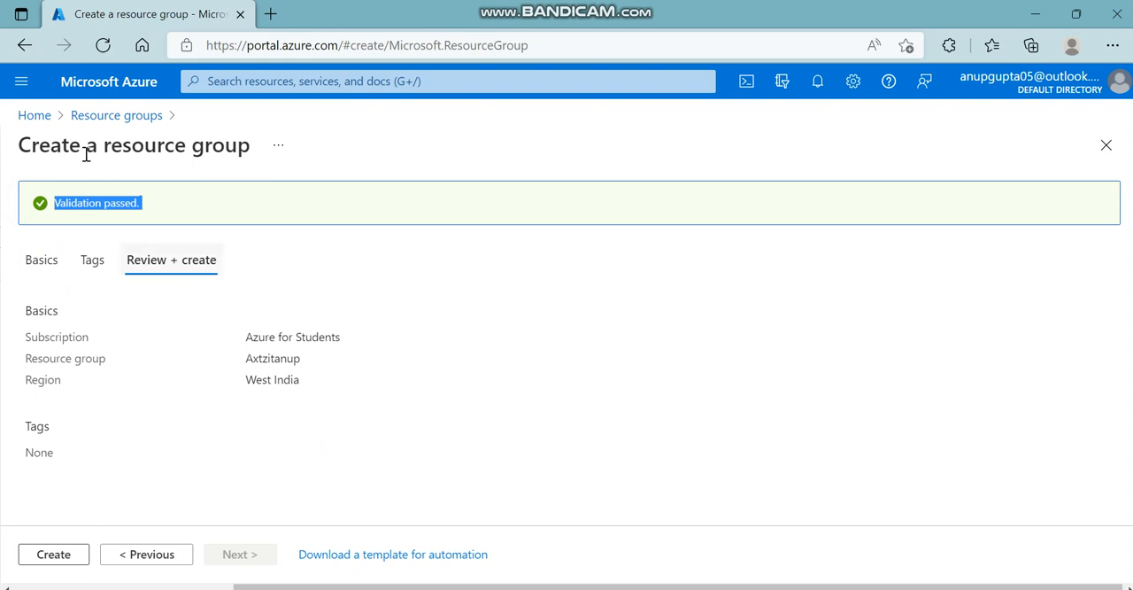
{"action": "left_click_drag", "start_coordinate": [10, 149], "coordinate": [274, 193]}
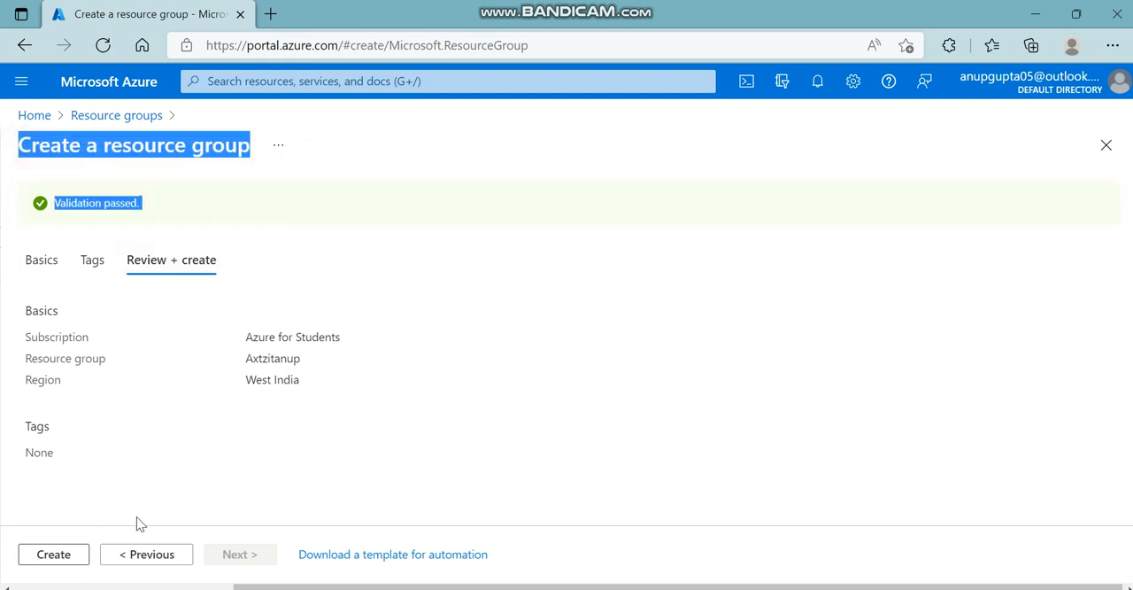
{"action": "left_click", "coordinate": [42, 558]}
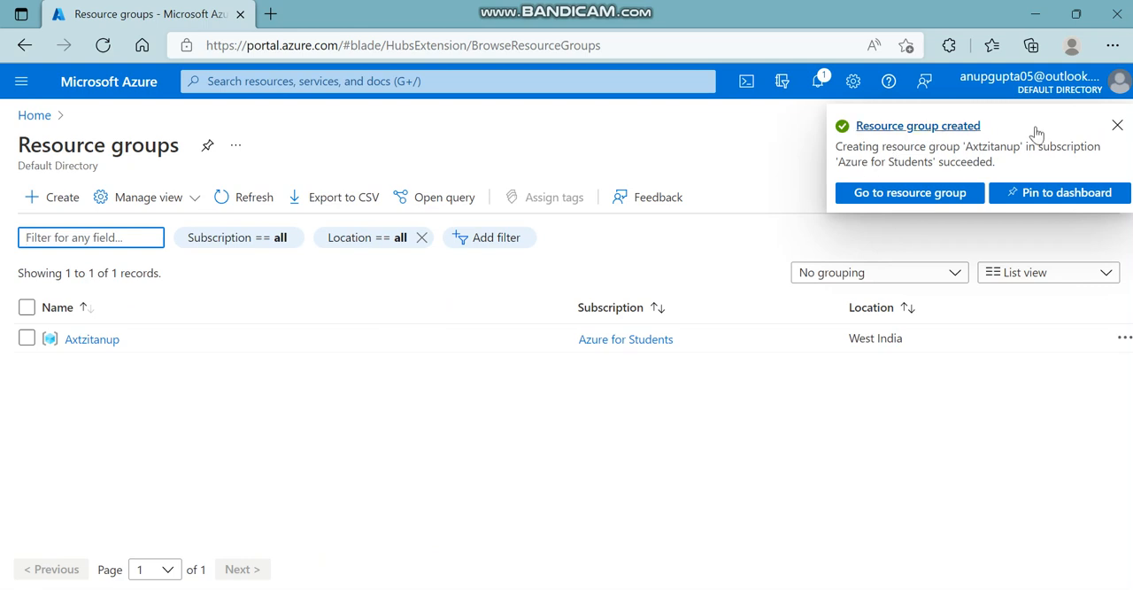
{"action": "left_click", "coordinate": [1117, 125]}
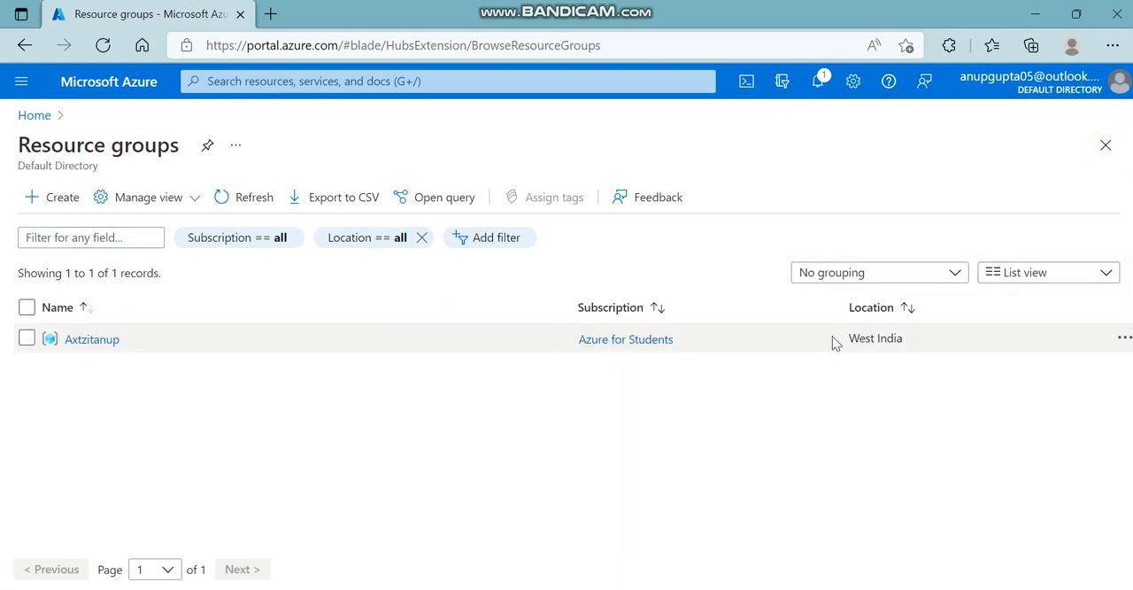
Check the location listed for the Axtzitanup resource group, open the group, and collapse the resource groups list.
{"action": "left_click_drag", "start_coordinate": [835, 340], "coordinate": [918, 339]}
{"action": "left_click", "coordinate": [814, 463]}
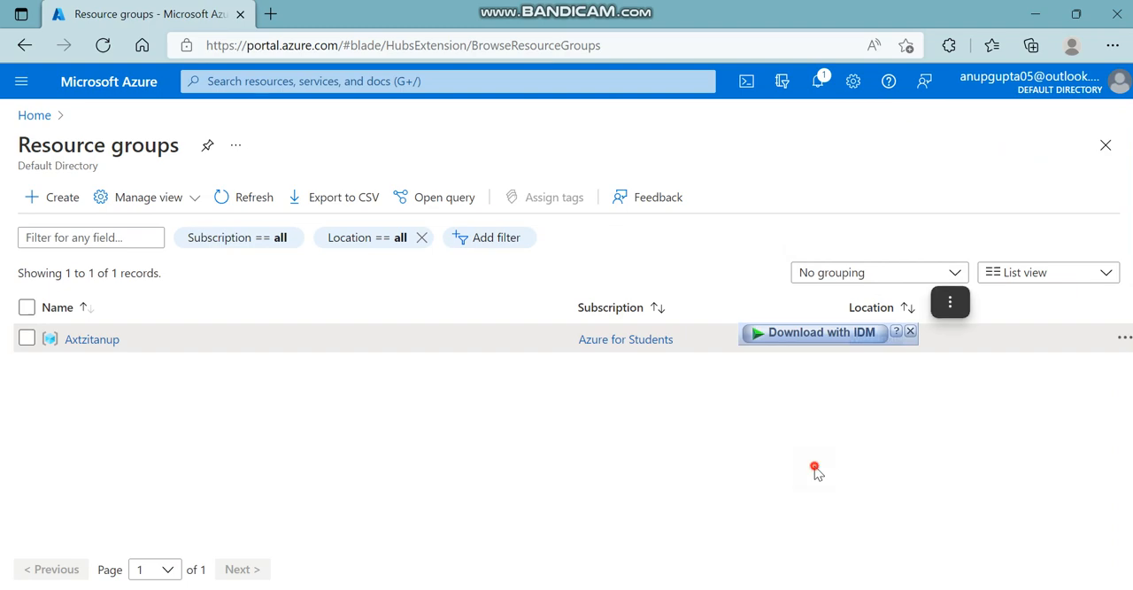
{"action": "left_click", "coordinate": [86, 342]}
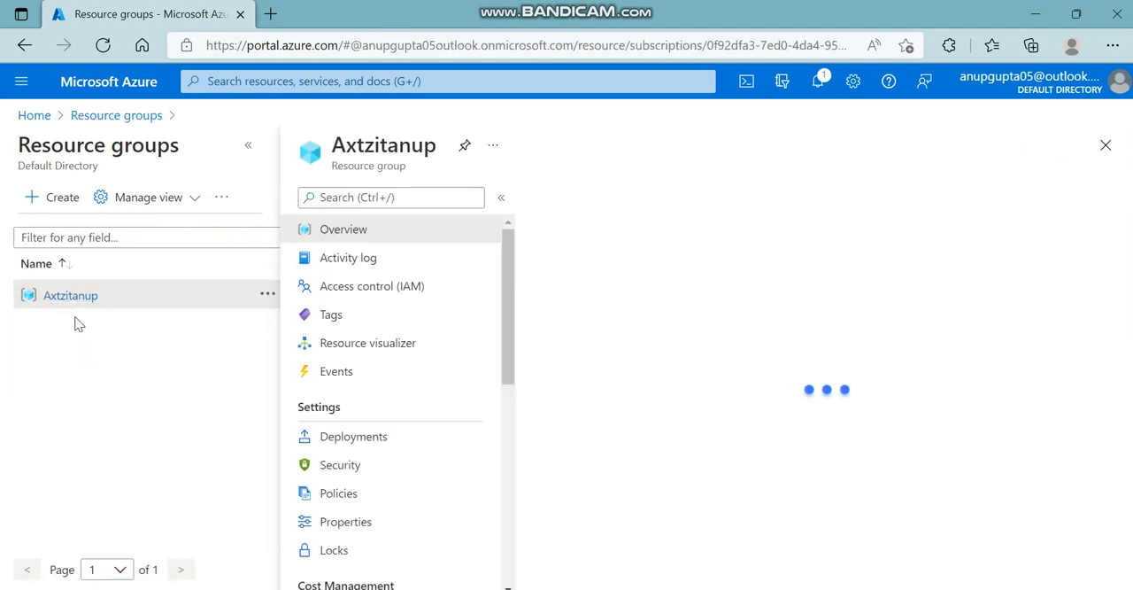
{"action": "left_click", "coordinate": [250, 151]}
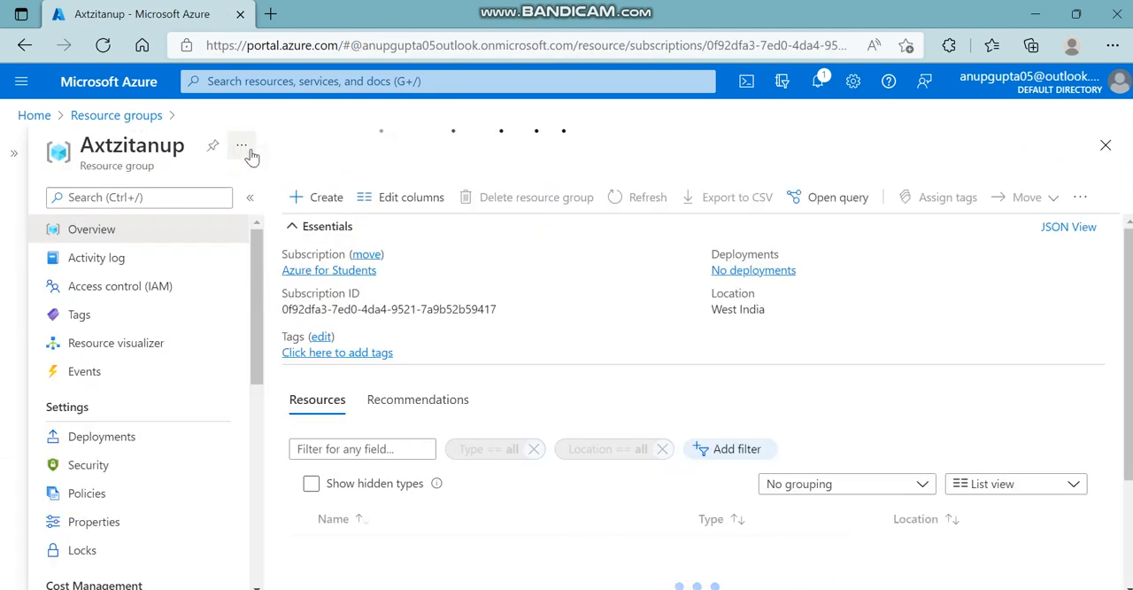
Start creating a resource in the Axtzitanup group and choose Storage account from the popular Azure services.
{"action": "scroll", "coordinate": [530, 485], "scroll_direction": "down", "scroll_amount": 2}
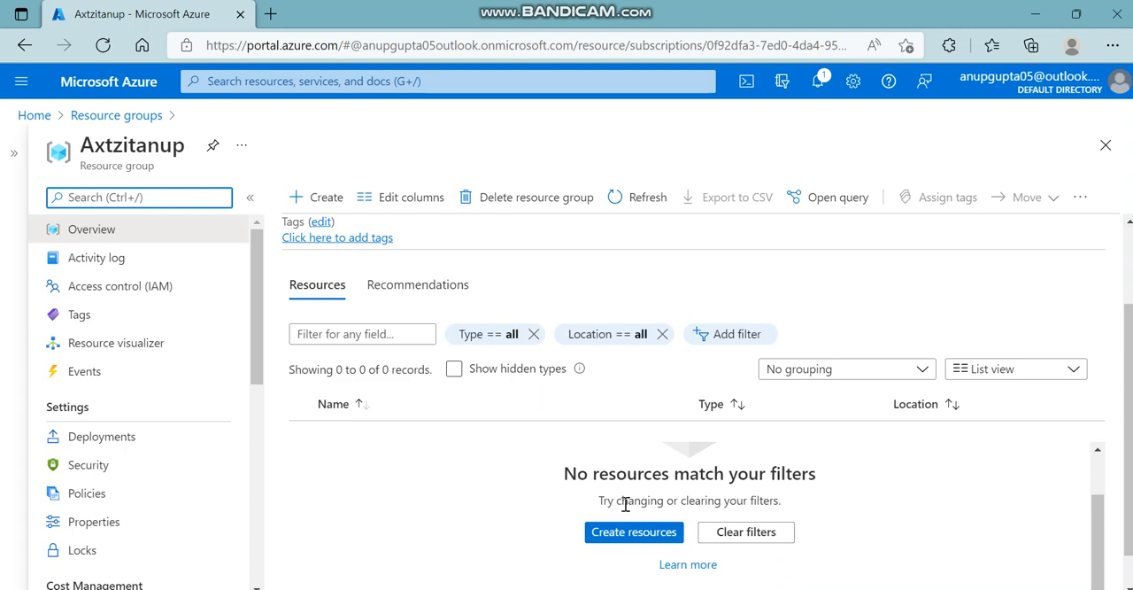
{"action": "left_click", "coordinate": [641, 535]}
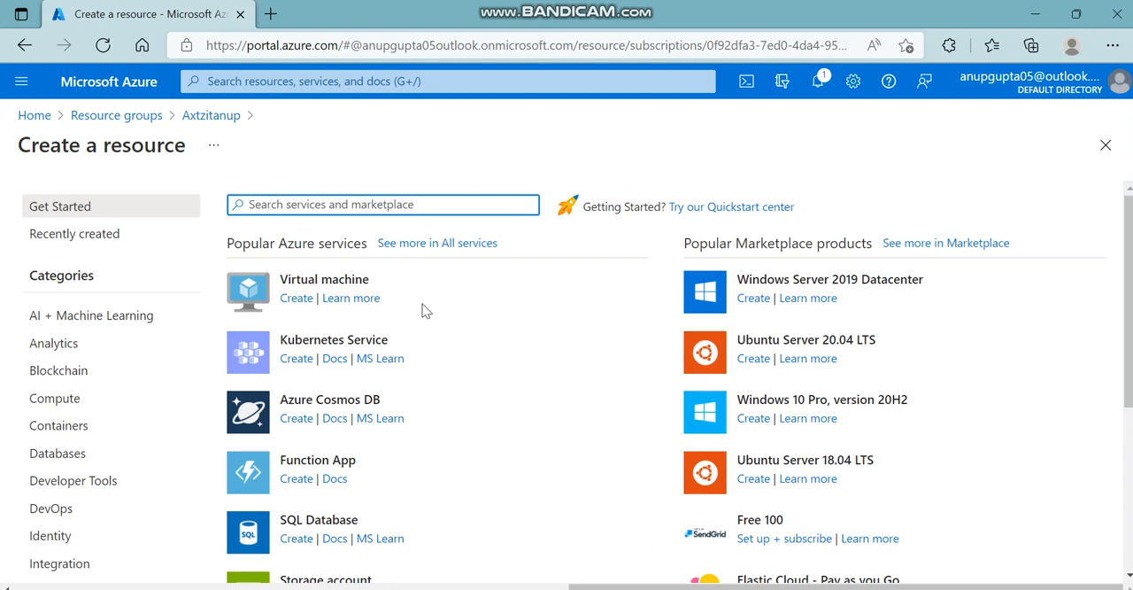
{"action": "scroll", "coordinate": [387, 447], "scroll_direction": "down", "scroll_amount": 2}
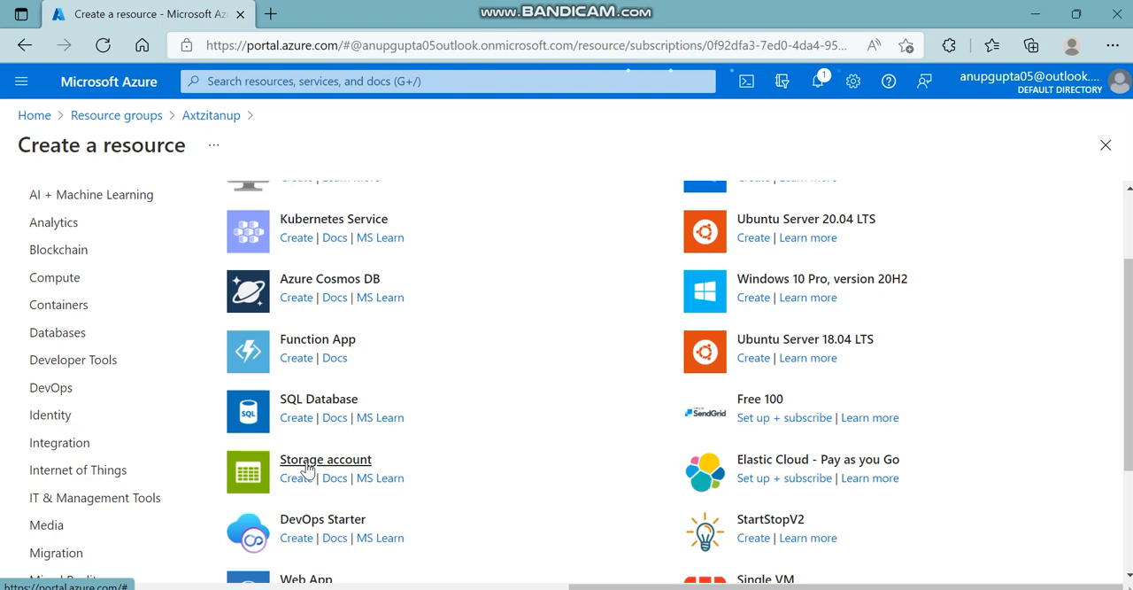
{"action": "left_click", "coordinate": [307, 464]}
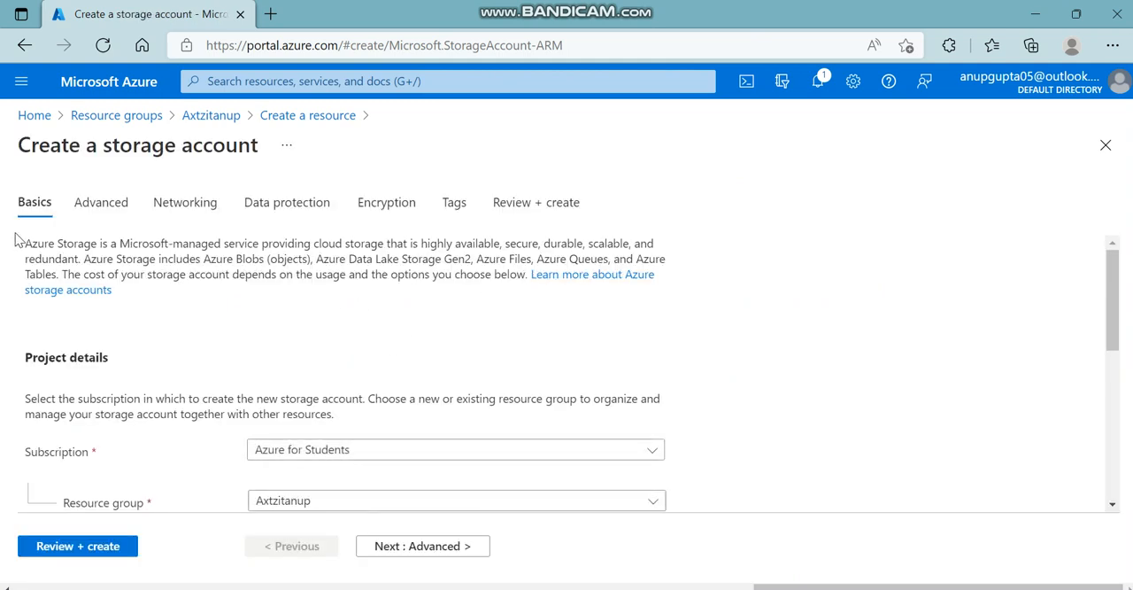
Read the introduction to Azure Storage on the Basics page of the storage account form.
{"action": "left_click_drag", "start_coordinate": [24, 138], "coordinate": [273, 156]}
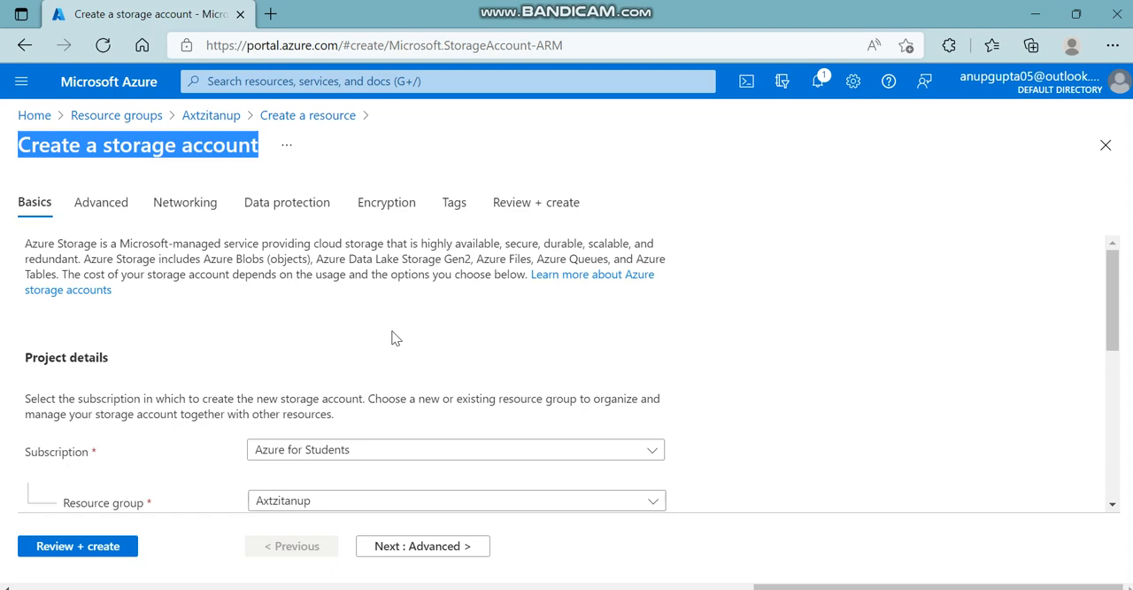
{"action": "left_click_drag", "start_coordinate": [24, 242], "coordinate": [682, 278]}
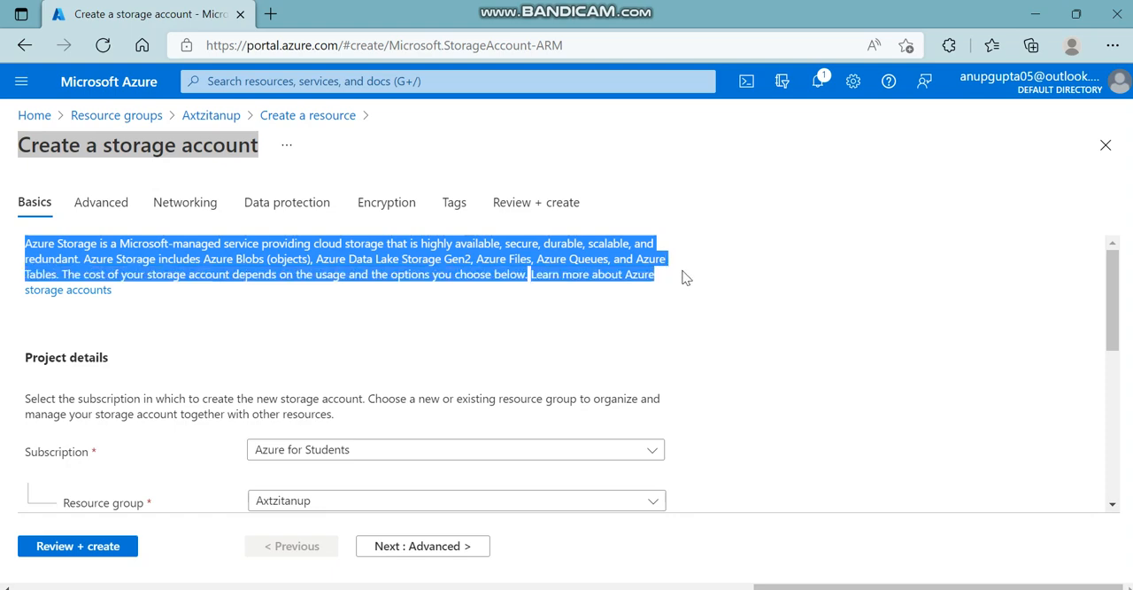
{"action": "left_click", "coordinate": [289, 260]}
{"action": "left_click_drag", "start_coordinate": [348, 259], "coordinate": [510, 252]}
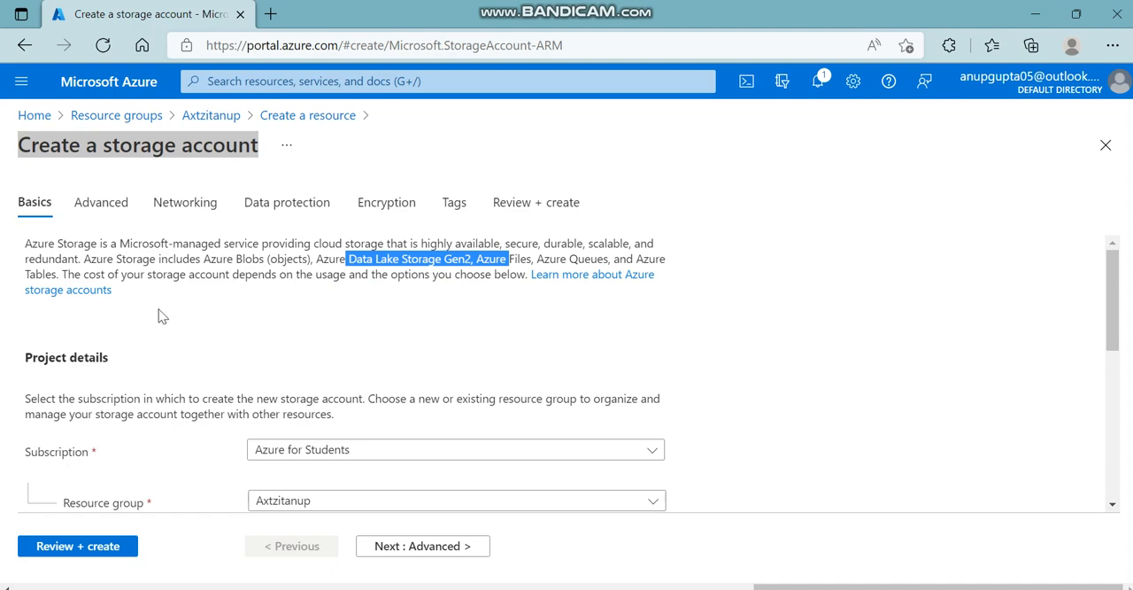
{"action": "scroll", "coordinate": [172, 318], "scroll_direction": "down", "scroll_amount": 1}
{"action": "scroll", "coordinate": [172, 319], "scroll_direction": "up", "scroll_amount": 1}
{"action": "left_click", "coordinate": [183, 317]}
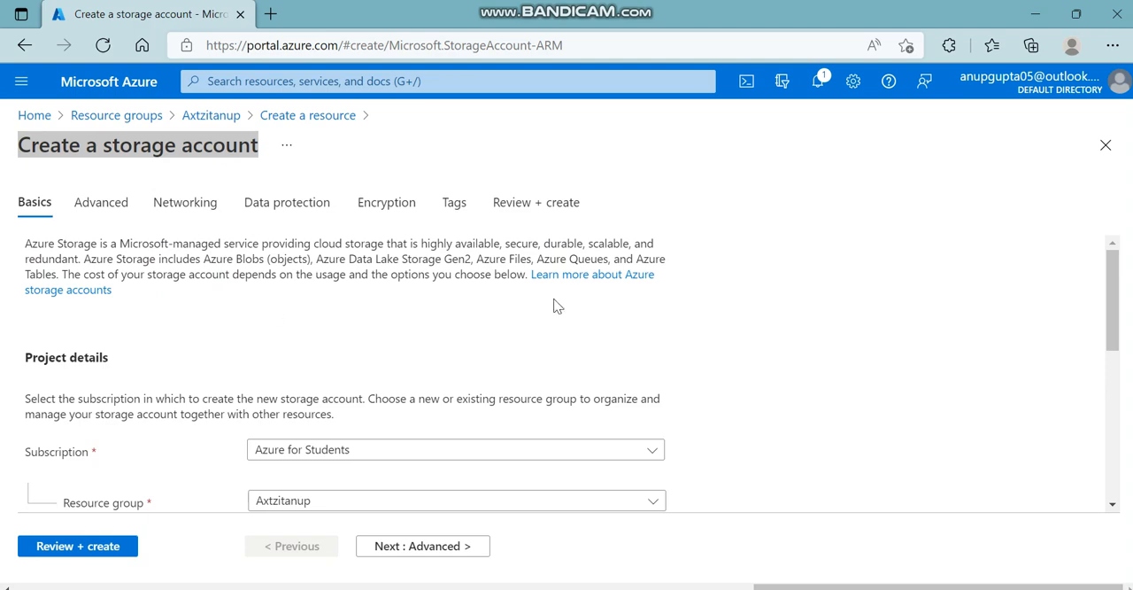
Examine the storage services included in Azure Storage, from Blobs and Data Lake Storage Gen2 to Files, Queues and Tables.
{"action": "double_click", "coordinate": [520, 258]}
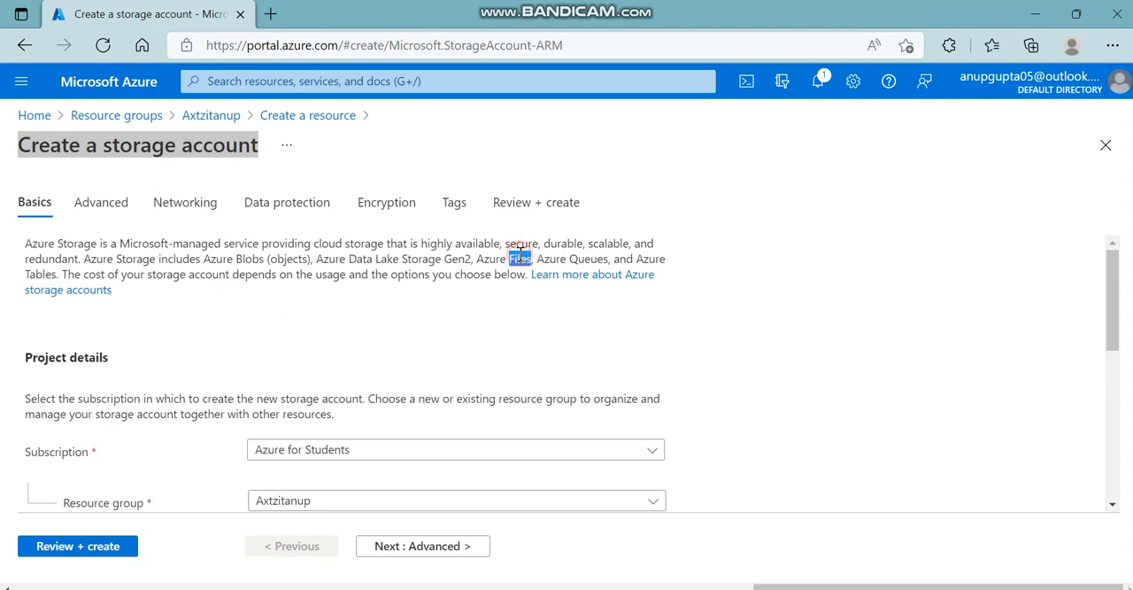
{"action": "double_click", "coordinate": [588, 258]}
{"action": "left_click", "coordinate": [44, 271]}
{"action": "double_click", "coordinate": [45, 272]}
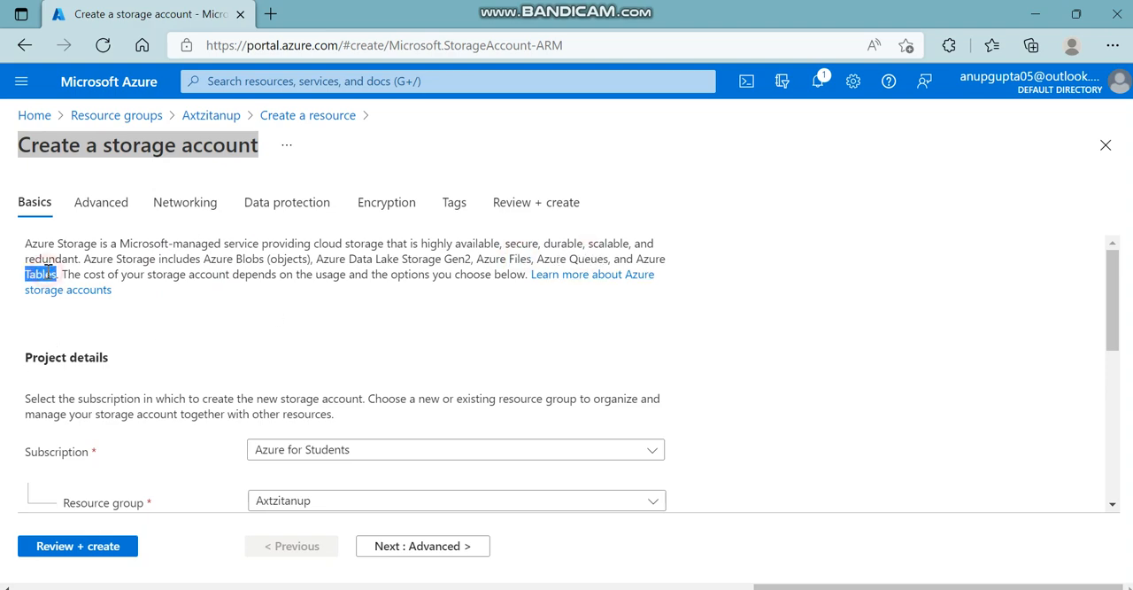
{"action": "left_click", "coordinate": [330, 343]}
{"action": "left_click", "coordinate": [206, 259]}
{"action": "left_click_drag", "start_coordinate": [206, 260], "coordinate": [679, 259]}
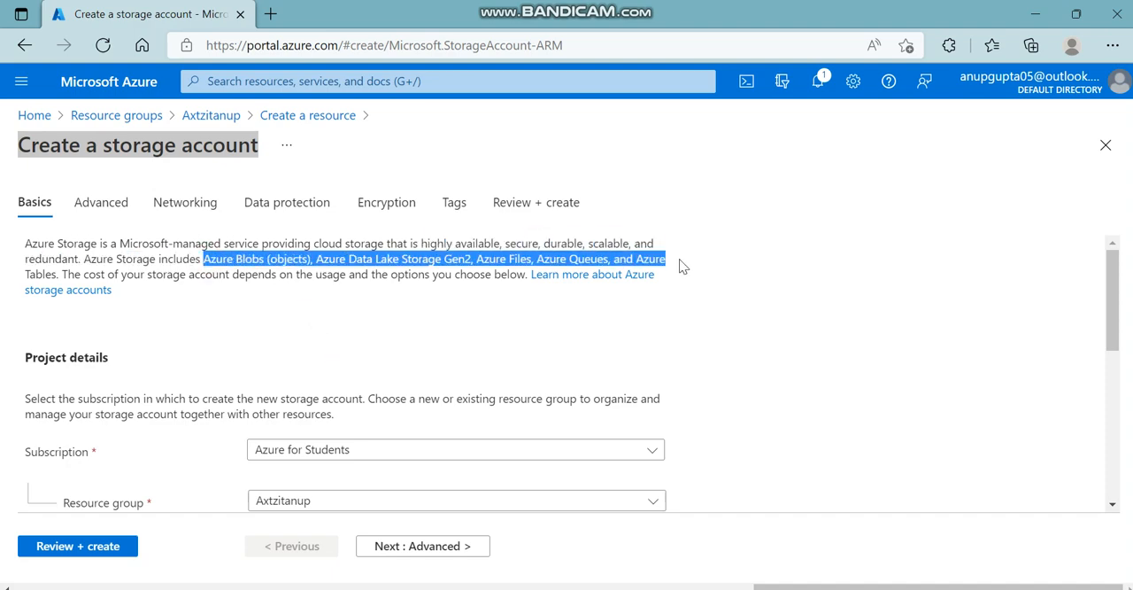
{"action": "left_click", "coordinate": [683, 325]}
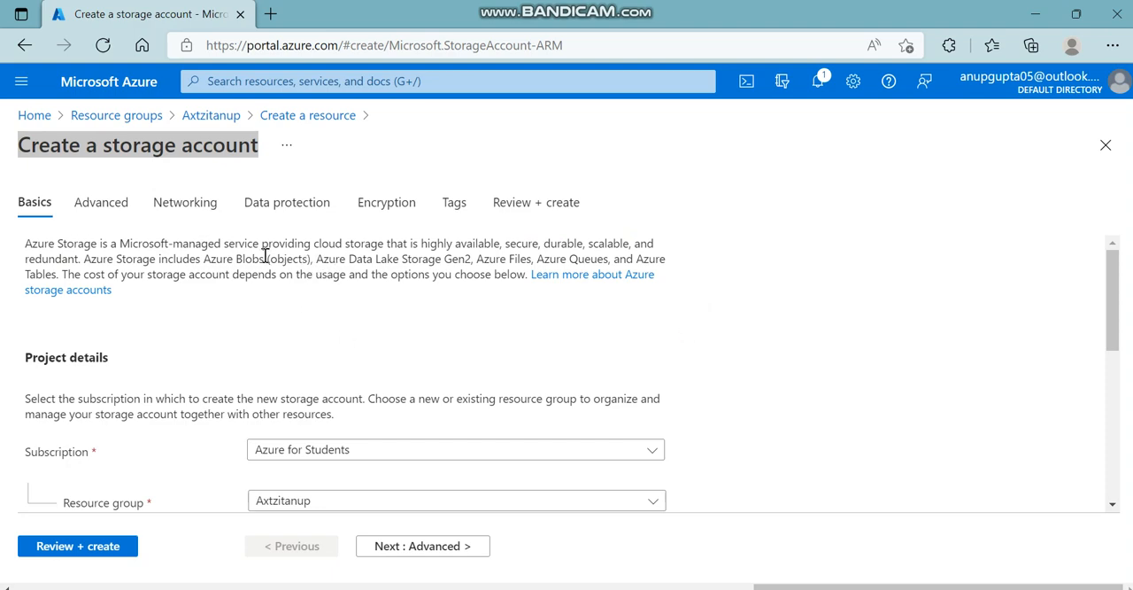
Look closely at the Data Lake Storage Gen2 mention in the Azure Storage description.
{"action": "left_click", "coordinate": [431, 256]}
{"action": "double_click", "coordinate": [431, 255]}
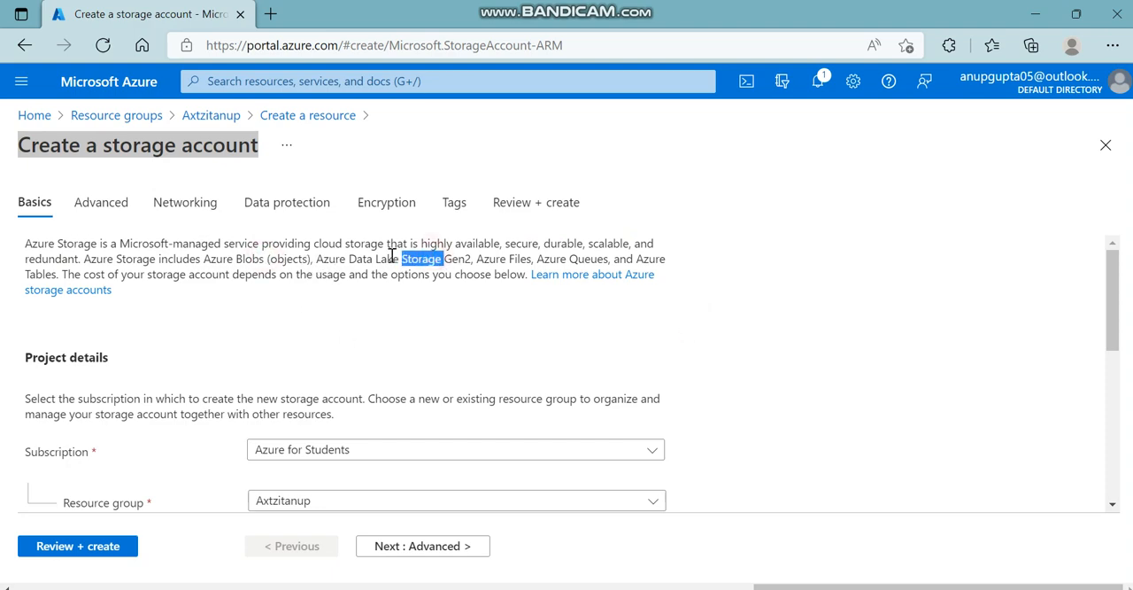
{"action": "left_click", "coordinate": [362, 255]}
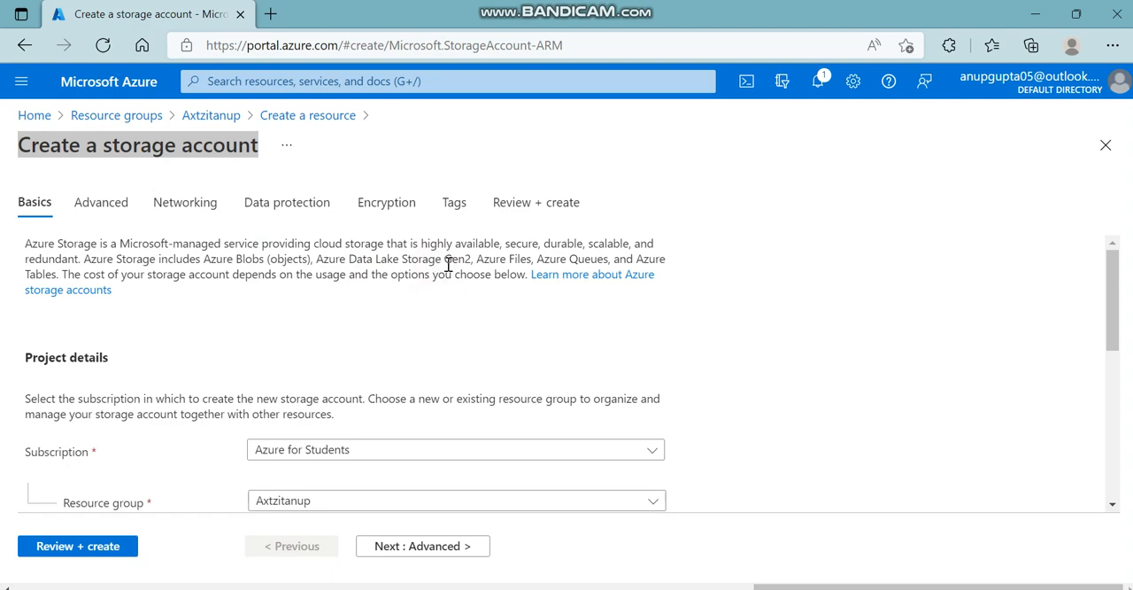
{"action": "left_click_drag", "start_coordinate": [472, 260], "coordinate": [446, 263]}
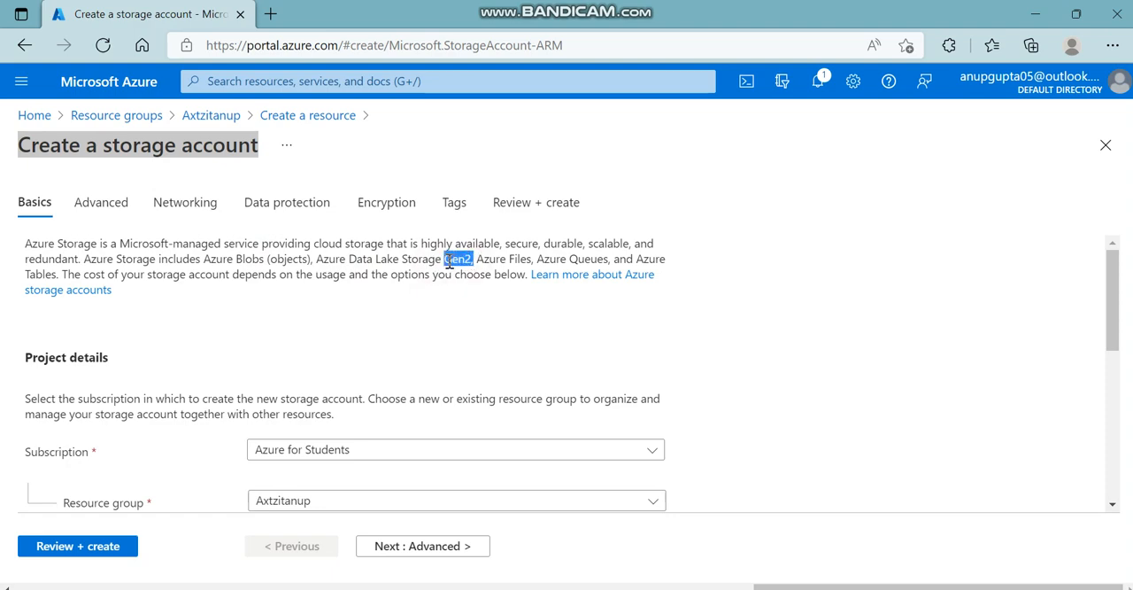
{"action": "double_click", "coordinate": [472, 262]}
{"action": "left_click", "coordinate": [472, 263]}
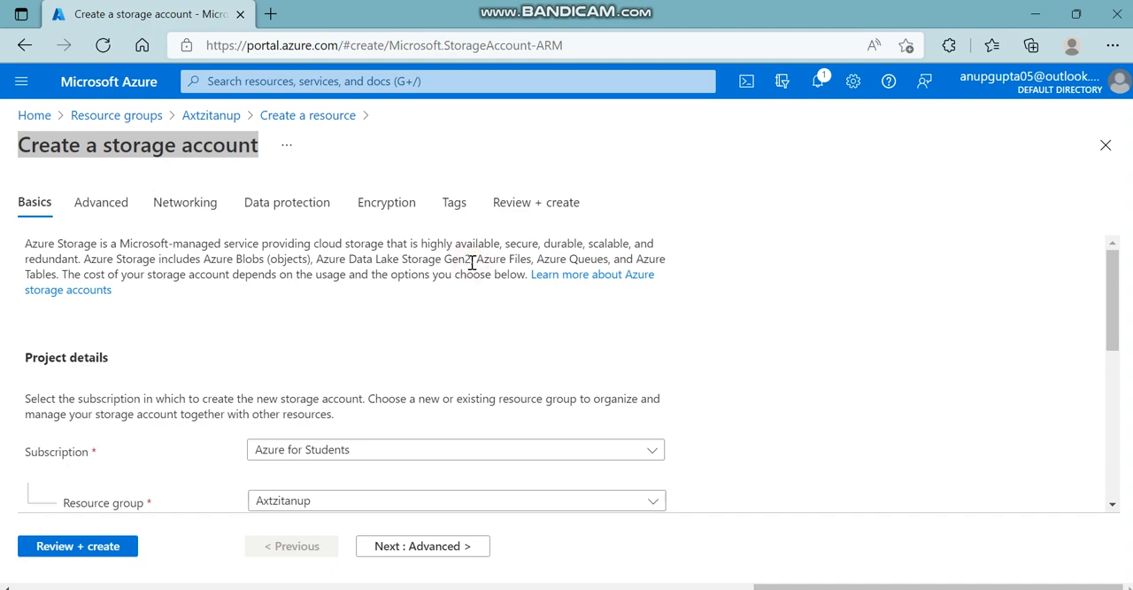
Review the Project details section of the storage account form, checking the subscription and the resource group.
{"action": "mouse_move", "coordinate": [21, 263]}
{"action": "left_mouse_down"}
{"action": "mouse_move", "coordinate": [665, 261]}
{"action": "mouse_move", "coordinate": [671, 276]}
{"action": "left_mouse_up"}
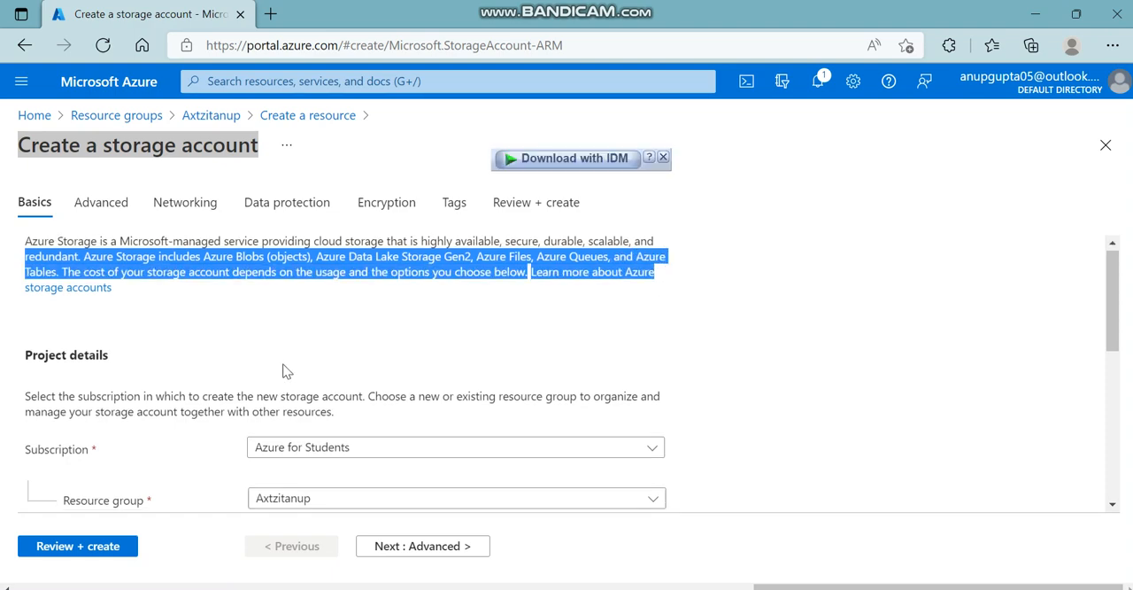
{"action": "scroll", "coordinate": [283, 371], "scroll_direction": "down", "scroll_amount": 1}
{"action": "left_click", "coordinate": [21, 320]}
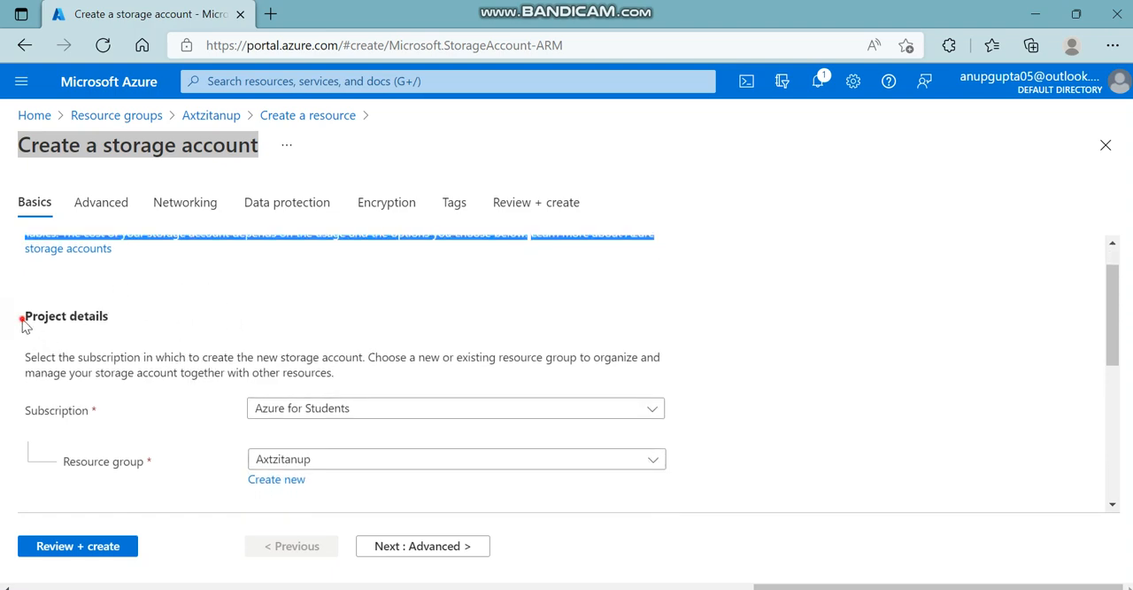
{"action": "left_click_drag", "start_coordinate": [25, 325], "coordinate": [120, 319]}
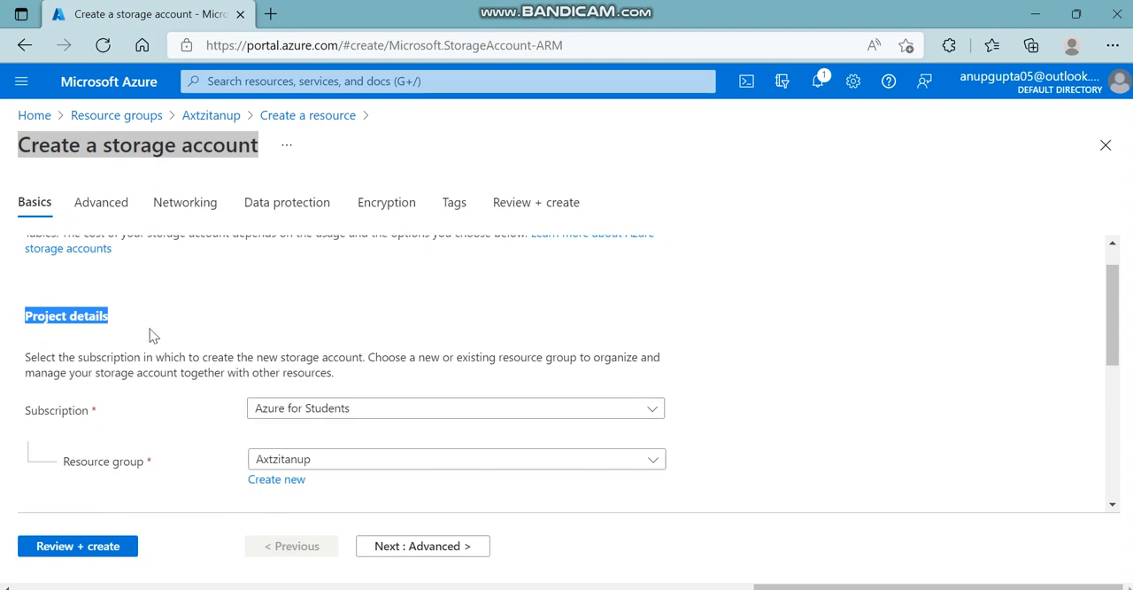
{"action": "scroll", "coordinate": [149, 332], "scroll_direction": "up", "scroll_amount": 1}
{"action": "scroll", "coordinate": [150, 334], "scroll_direction": "down", "scroll_amount": 2}
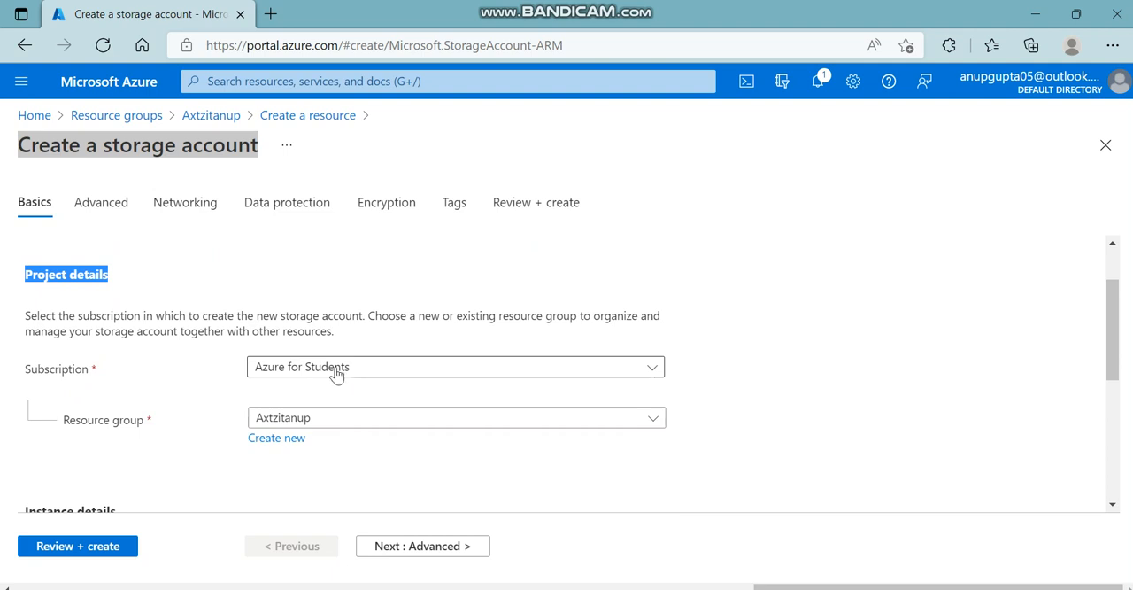
{"action": "scroll", "coordinate": [342, 433], "scroll_direction": "down", "scroll_amount": 1}
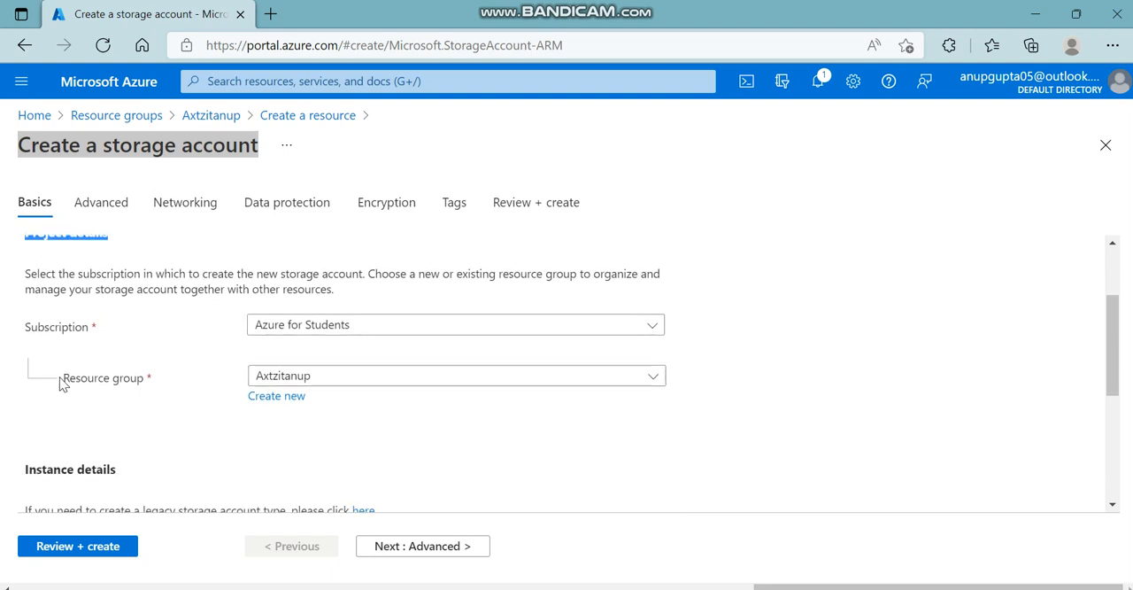
{"action": "left_click_drag", "start_coordinate": [59, 377], "coordinate": [147, 382]}
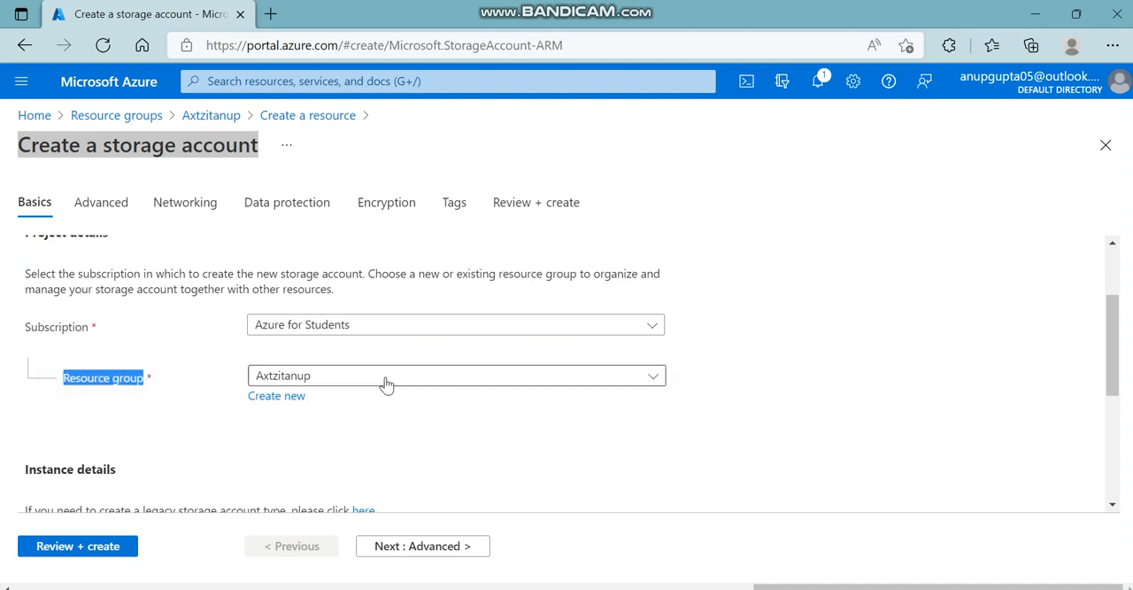
{"action": "scroll", "coordinate": [385, 424], "scroll_direction": "down", "scroll_amount": 1}
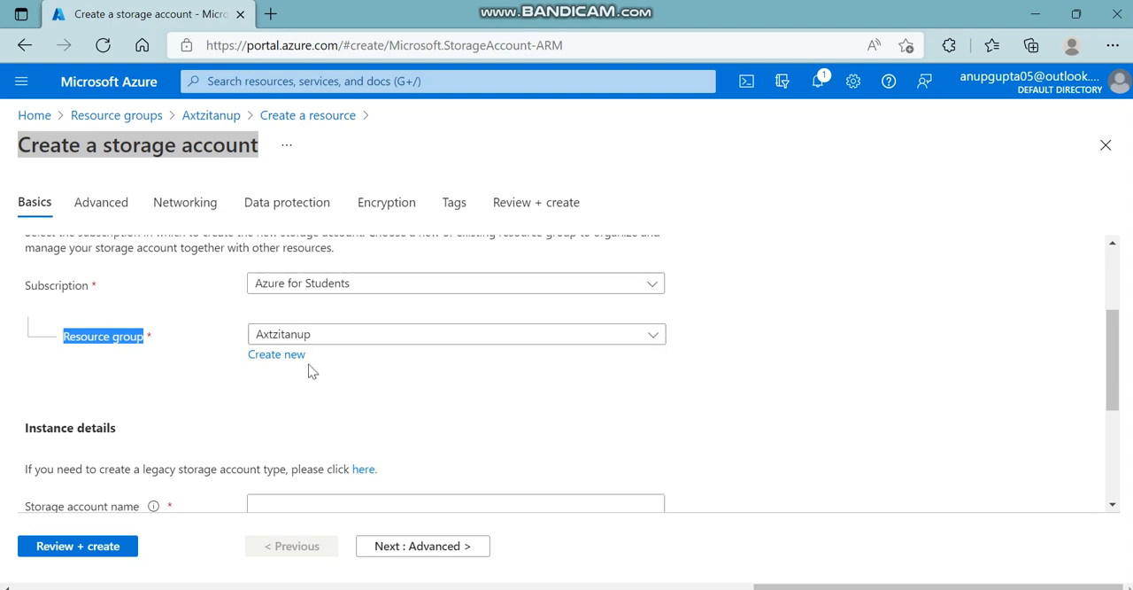
{"action": "scroll", "coordinate": [314, 373], "scroll_direction": "down", "scroll_amount": 1}
{"action": "scroll", "coordinate": [313, 374], "scroll_direction": "down", "scroll_amount": 2}
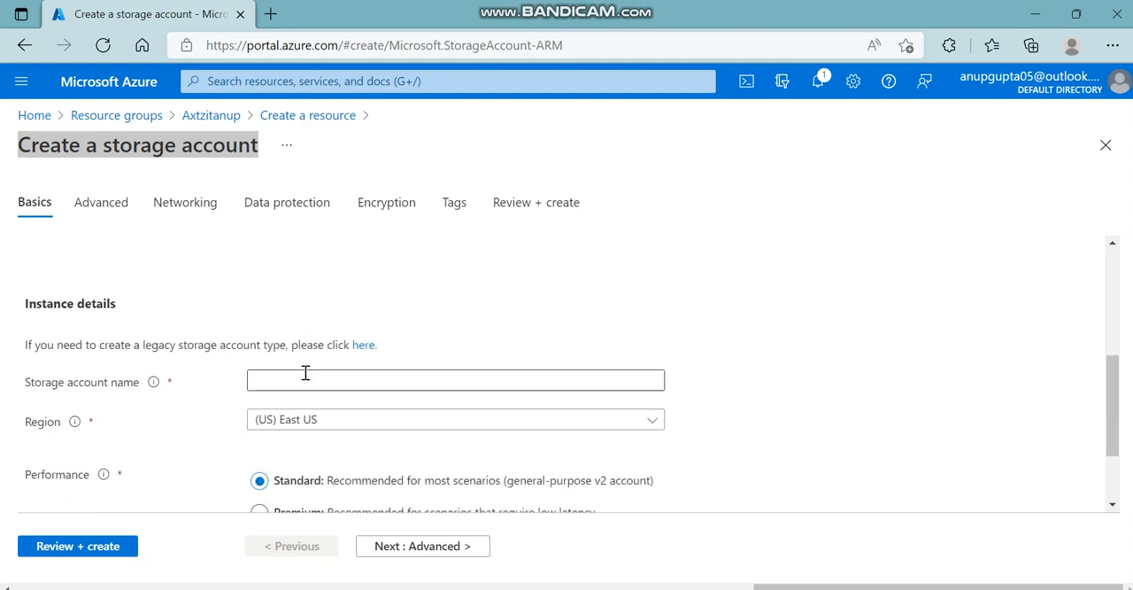
{"action": "left_click", "coordinate": [304, 376]}
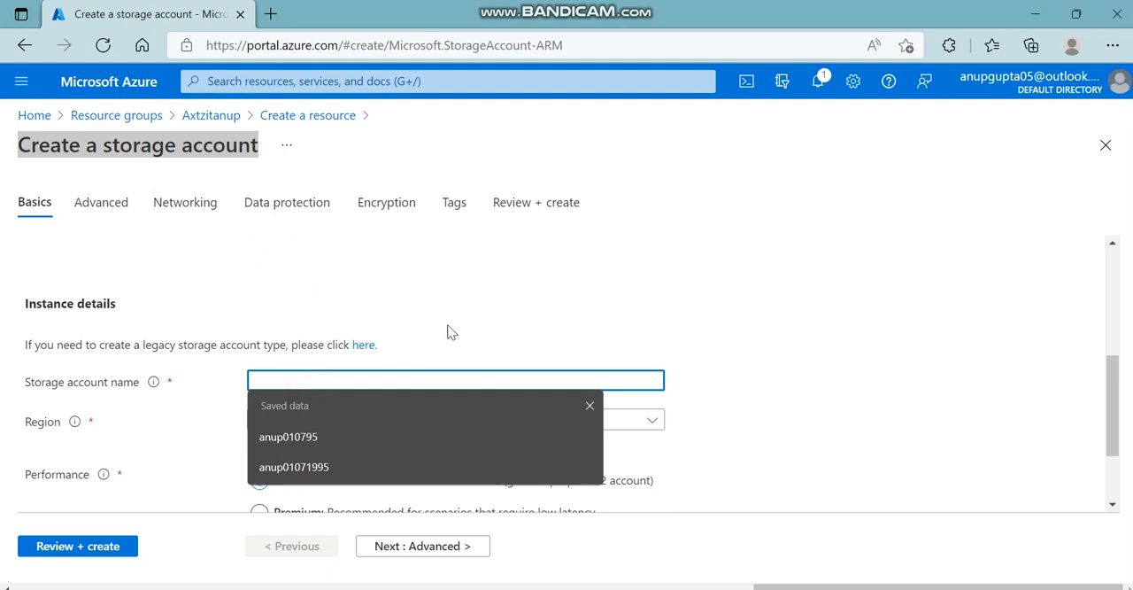
{"action": "left_click", "coordinate": [457, 293]}
{"action": "left_click", "coordinate": [359, 372]}
{"action": "type", "text": "sto"}
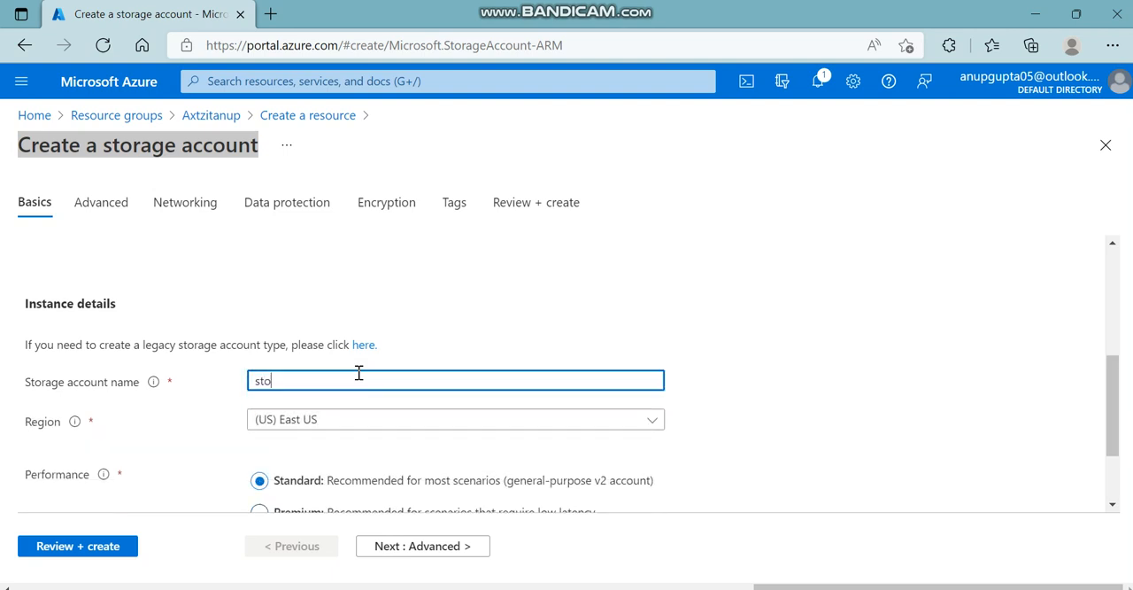
{"action": "type", "text": "rageaccount"}
{"action": "key", "text": "BackSpace"}
{"action": "key", "text": "BackSpace"}
{"action": "key", "text": "BackSpace"}
{"action": "key", "text": "BackSpace"}
{"action": "key", "text": "BackSpace"}
{"action": "key", "text": "BackSpace"}
{"action": "key", "text": "BackSpace"}
{"action": "key", "text": "BackSpace"}
{"action": "key", "text": "BackSpace"}
{"action": "key", "text": "BackSpace"}
{"action": "key", "text": "BackSpace"}
{"action": "key", "text": "BackSpace"}
{"action": "key", "text": "BackSpace"}
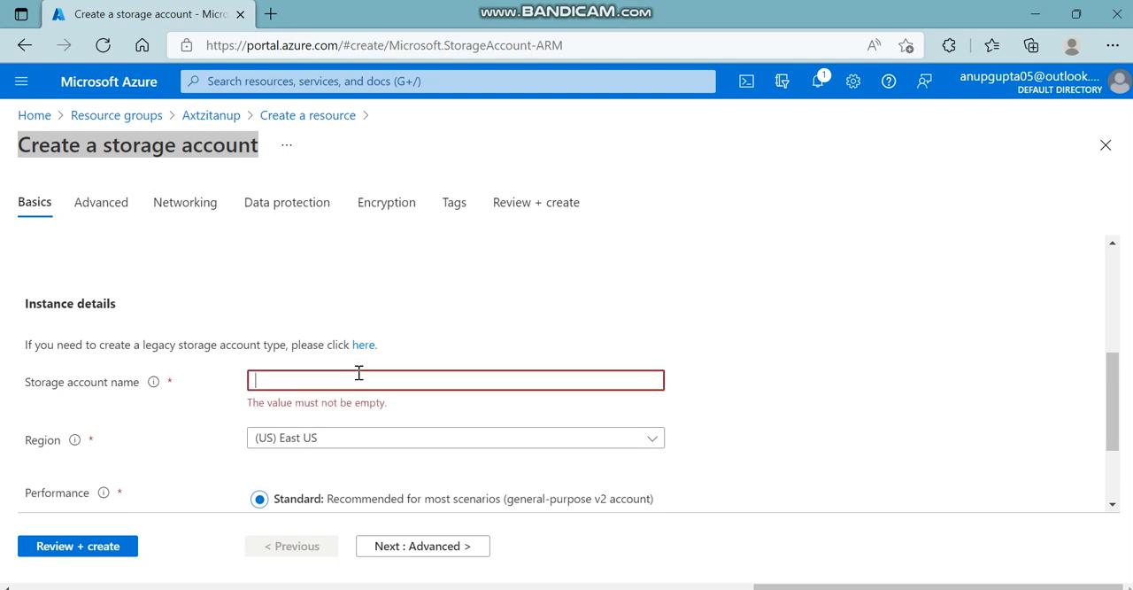
Enter cloudboxblog as the storage account name under Instance details.
{"action": "type", "text": "cloudb"}
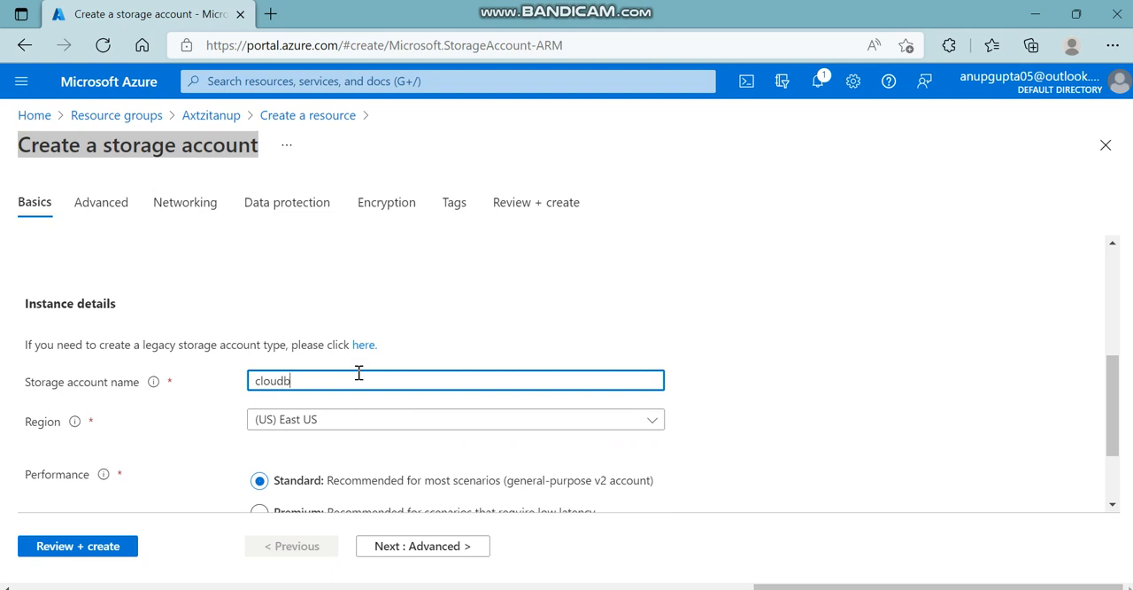
{"action": "type", "text": "ox"}
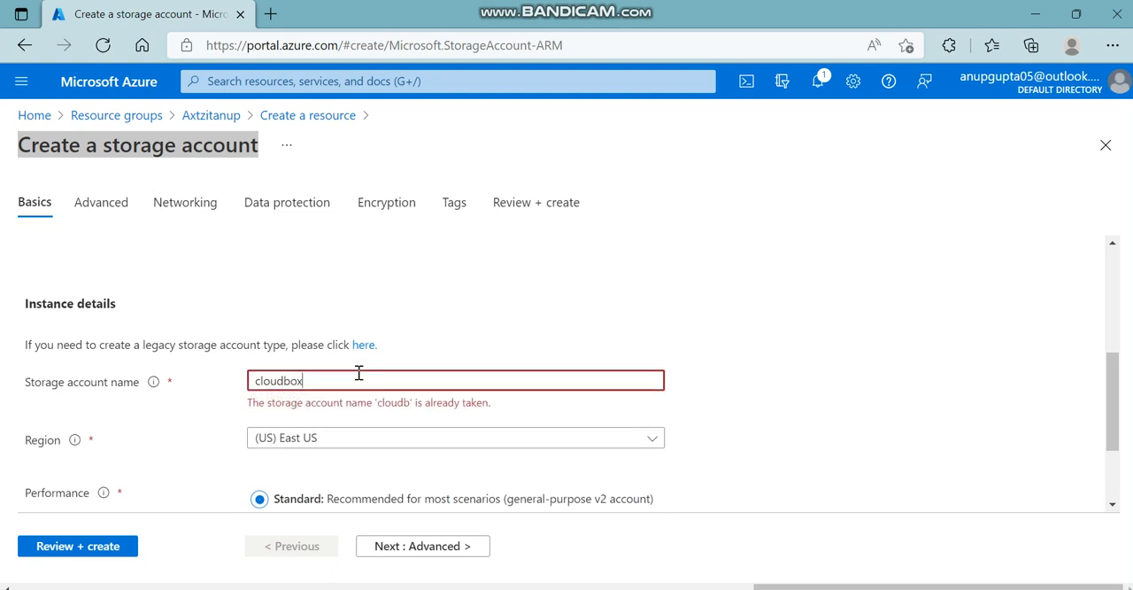
{"action": "type", "text": "blog"}
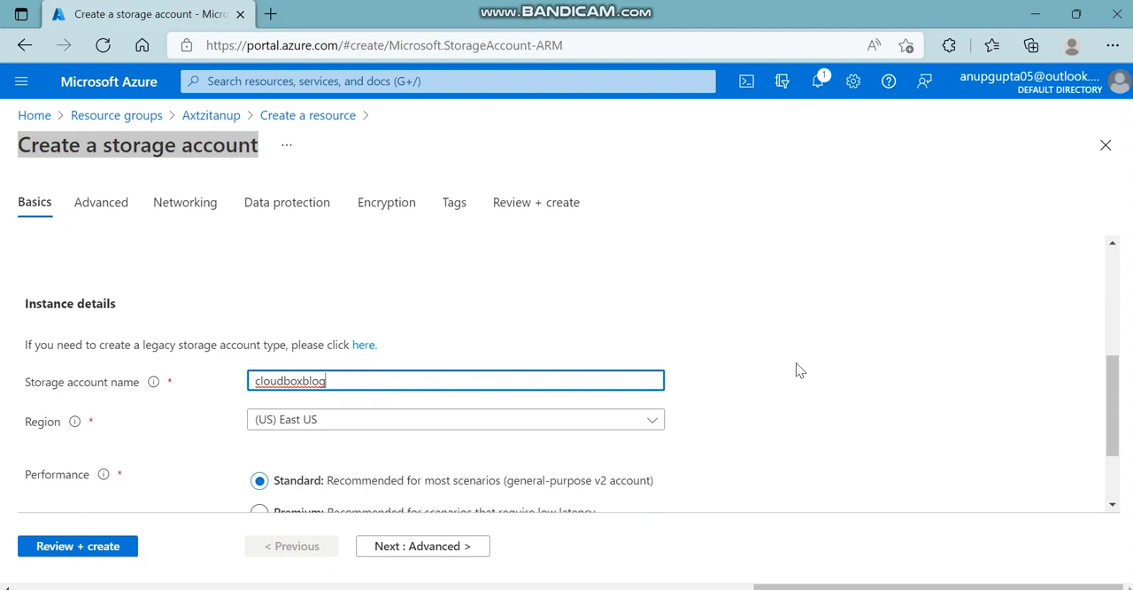
{"action": "left_click", "coordinate": [827, 364]}
Set the storage account's region to (Asia Pacific) West India.
{"action": "left_click", "coordinate": [652, 425]}
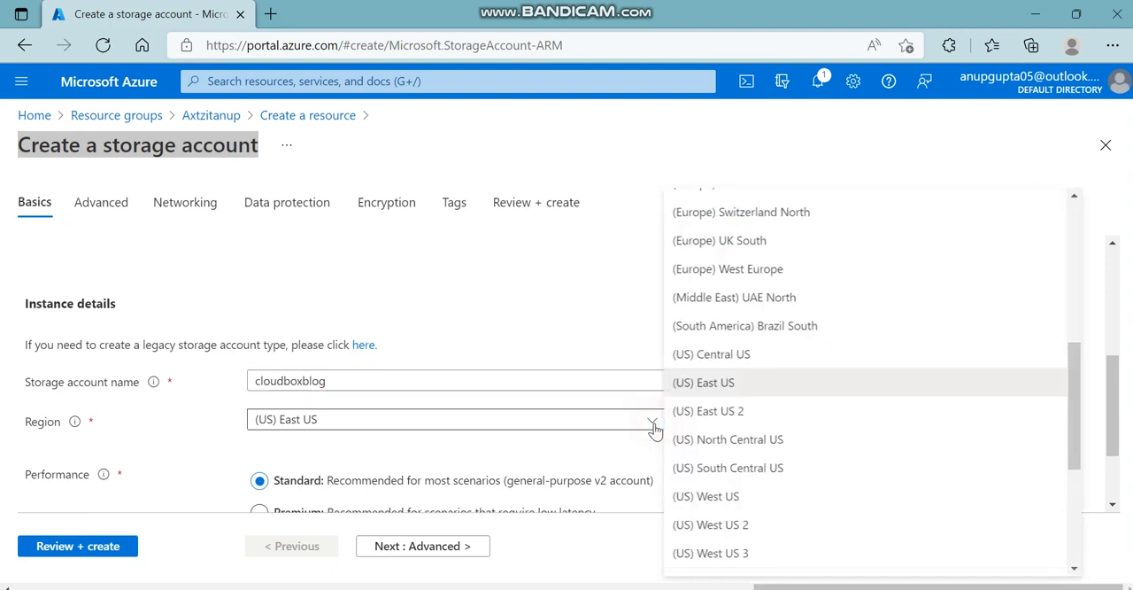
{"action": "scroll", "coordinate": [719, 403], "scroll_direction": "down", "scroll_amount": 3}
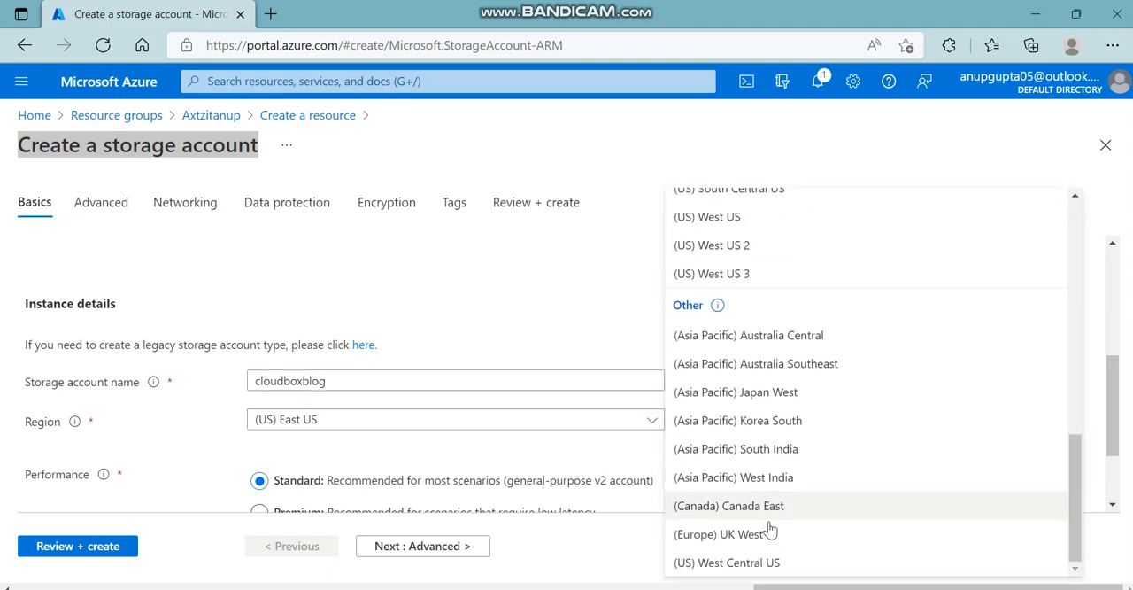
{"action": "left_click", "coordinate": [754, 478]}
Check the information on Redundancy and open the list of redundancy options for the storage account.
{"action": "scroll", "coordinate": [246, 445], "scroll_direction": "down", "scroll_amount": 1}
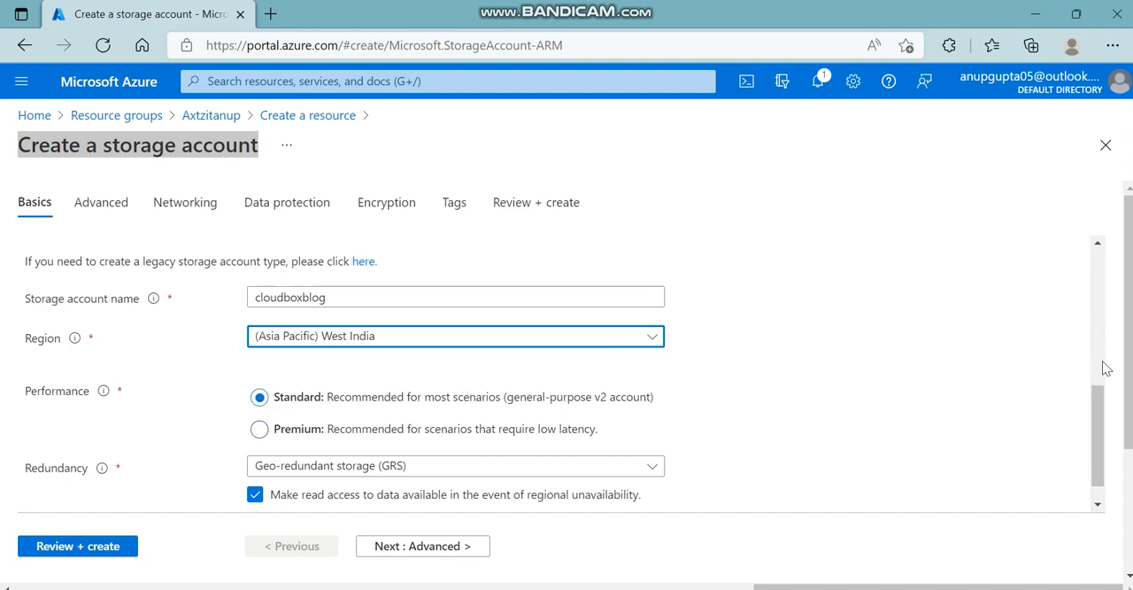
{"action": "left_click_drag", "start_coordinate": [1105, 390], "coordinate": [1106, 430]}
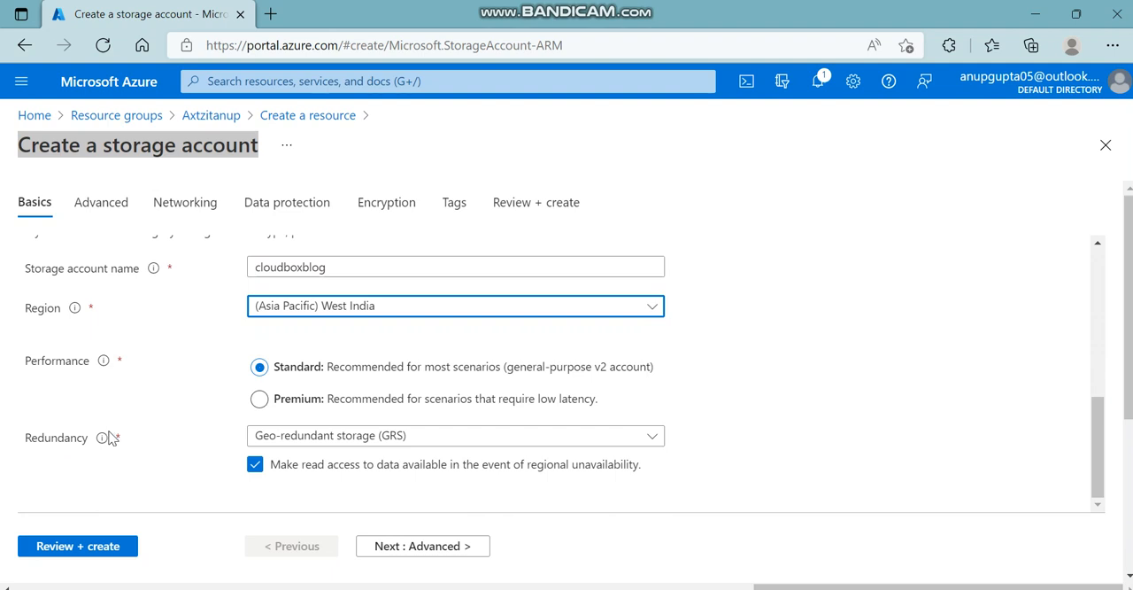
{"action": "mouse_move", "coordinate": [103, 439]}
{"action": "left_click", "coordinate": [659, 437]}
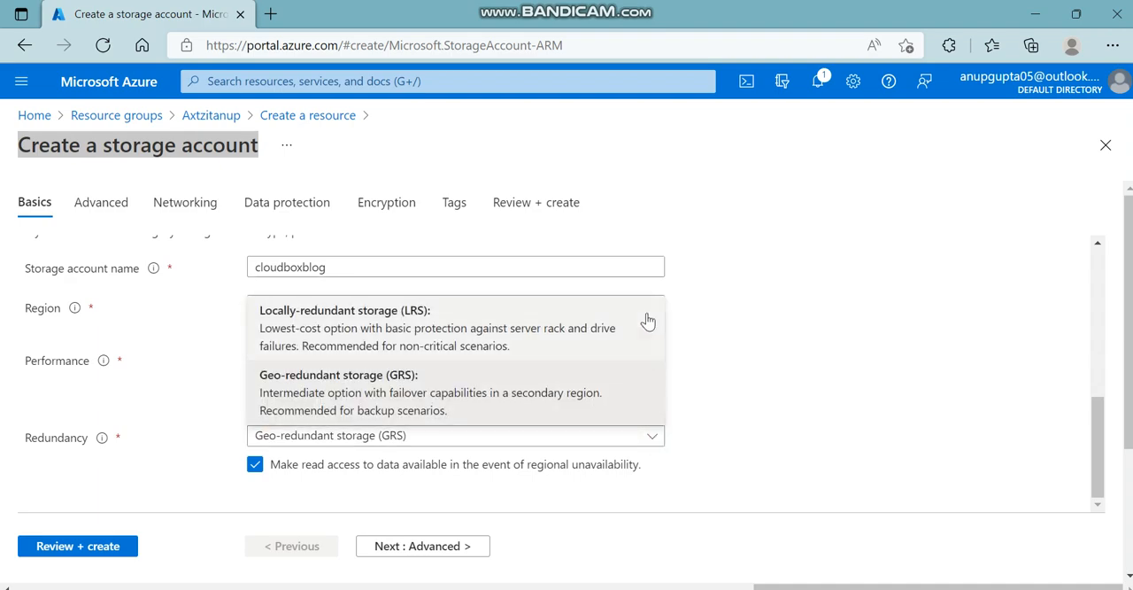